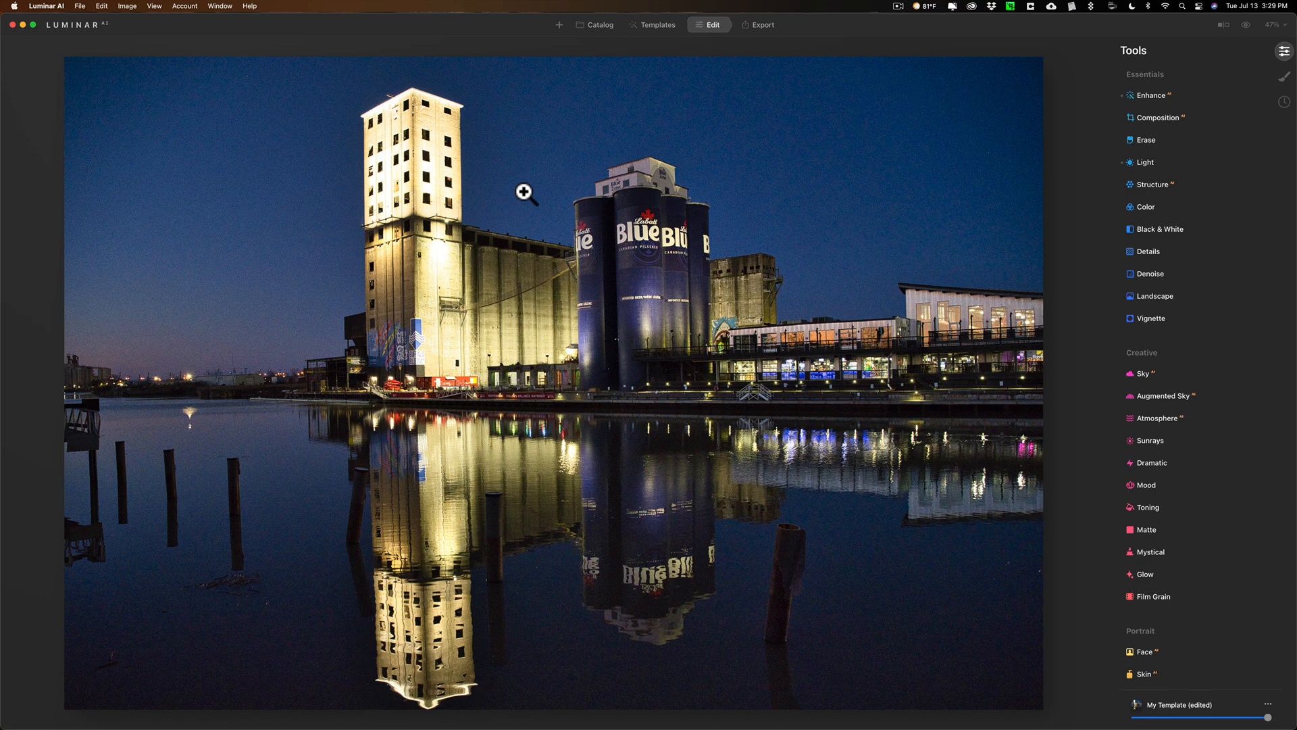
# - Send the edited night photo of the silos from Luminar AI to Photoshop
pyautogui.click(523, 192)
pyautogui.click(524, 191)
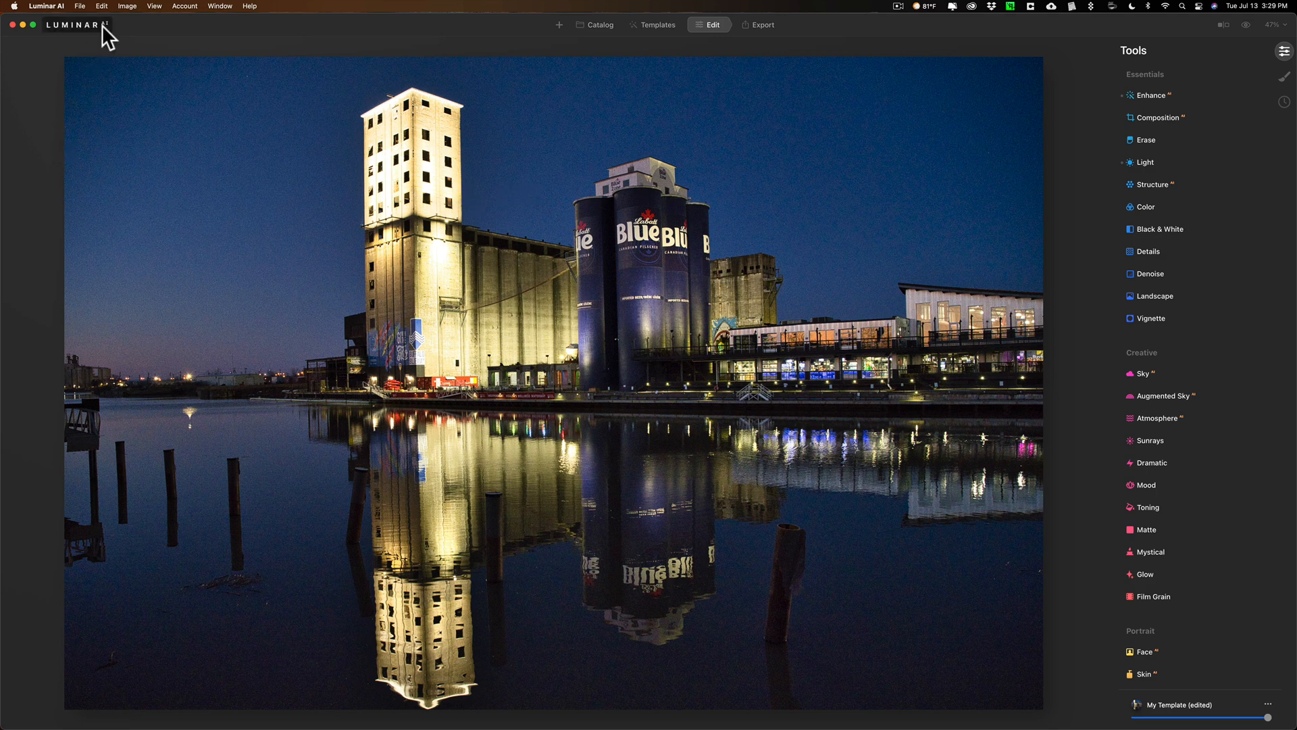
pyautogui.click(79, 6)
pyautogui.moveTo(191, 271)
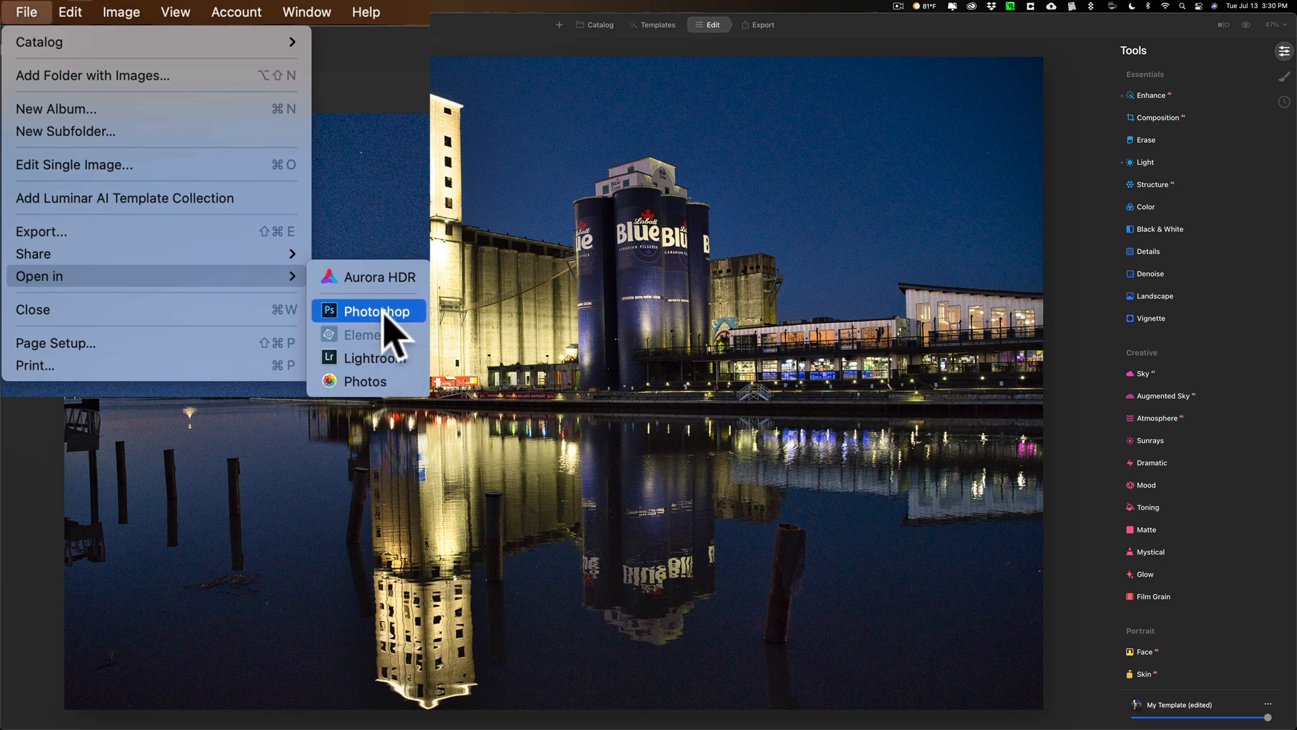
pyautogui.click(258, 154)
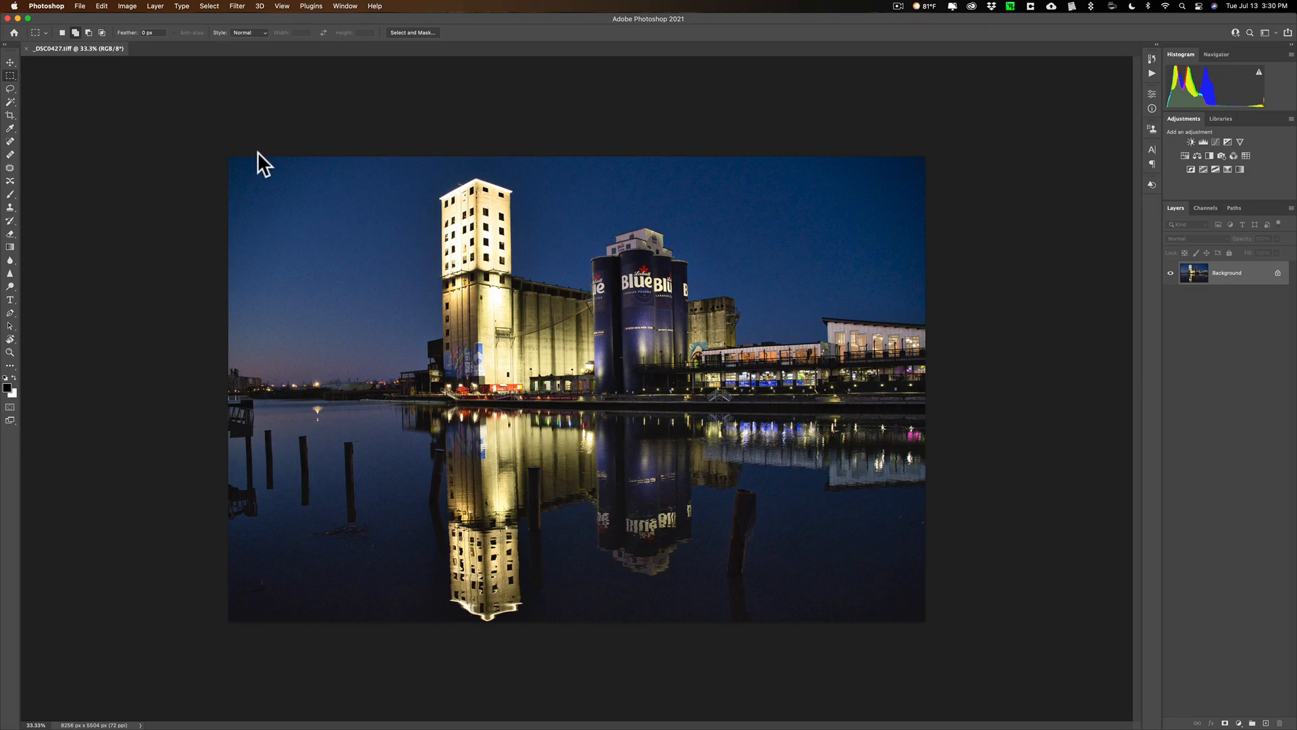
# - Duplicate the Background layer and convert the copy to a smart object
pyautogui.press('super')
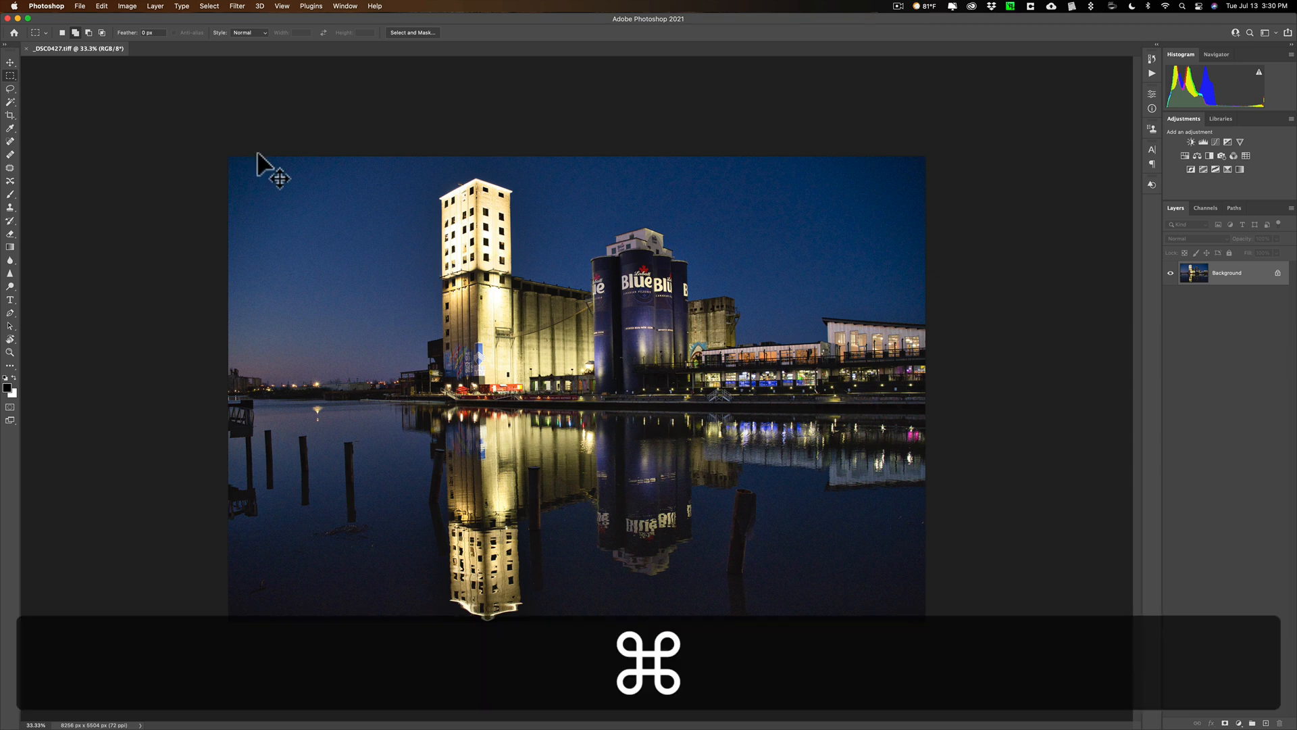
pyautogui.press('super+j')
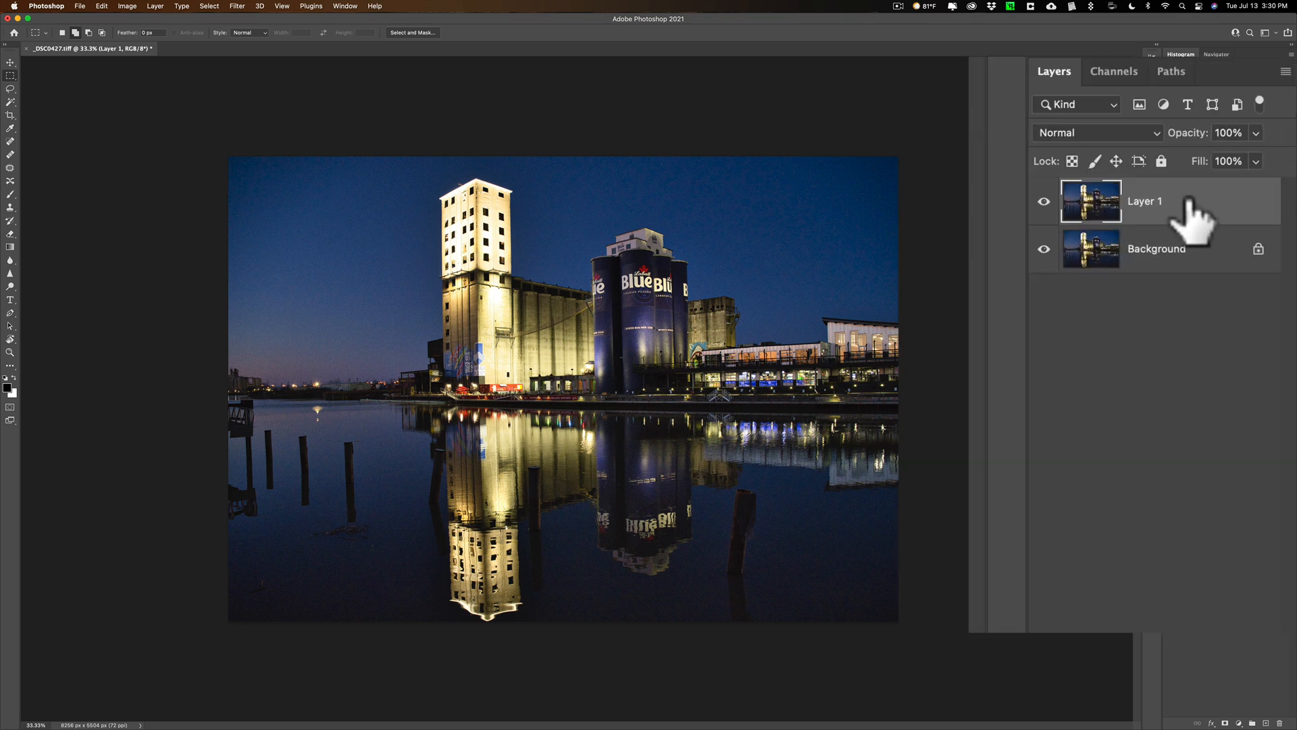
pyautogui.rightClick(1188, 201)
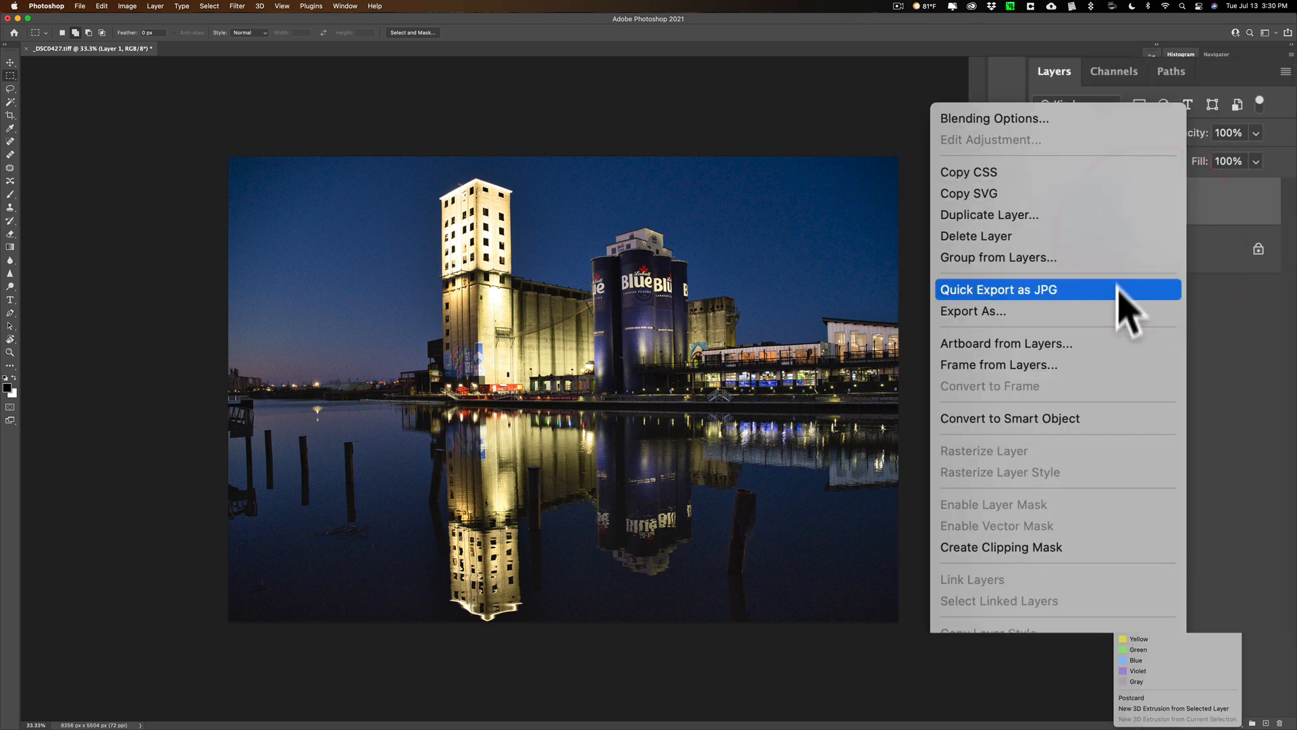
pyautogui.click(1104, 410)
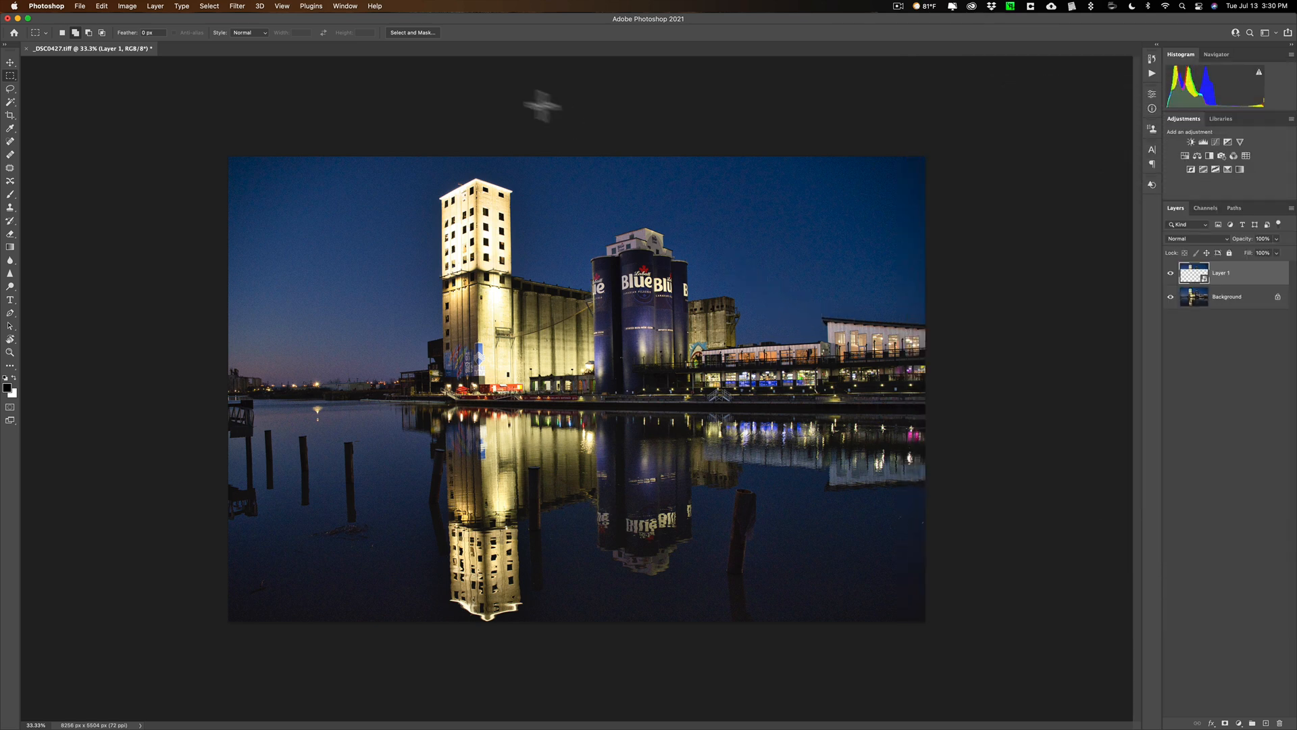
# - Launch the Topaz DeNoise AI filter on Layer 1 and place the preview area over the sky between the tower and silos
pyautogui.click(239, 7)
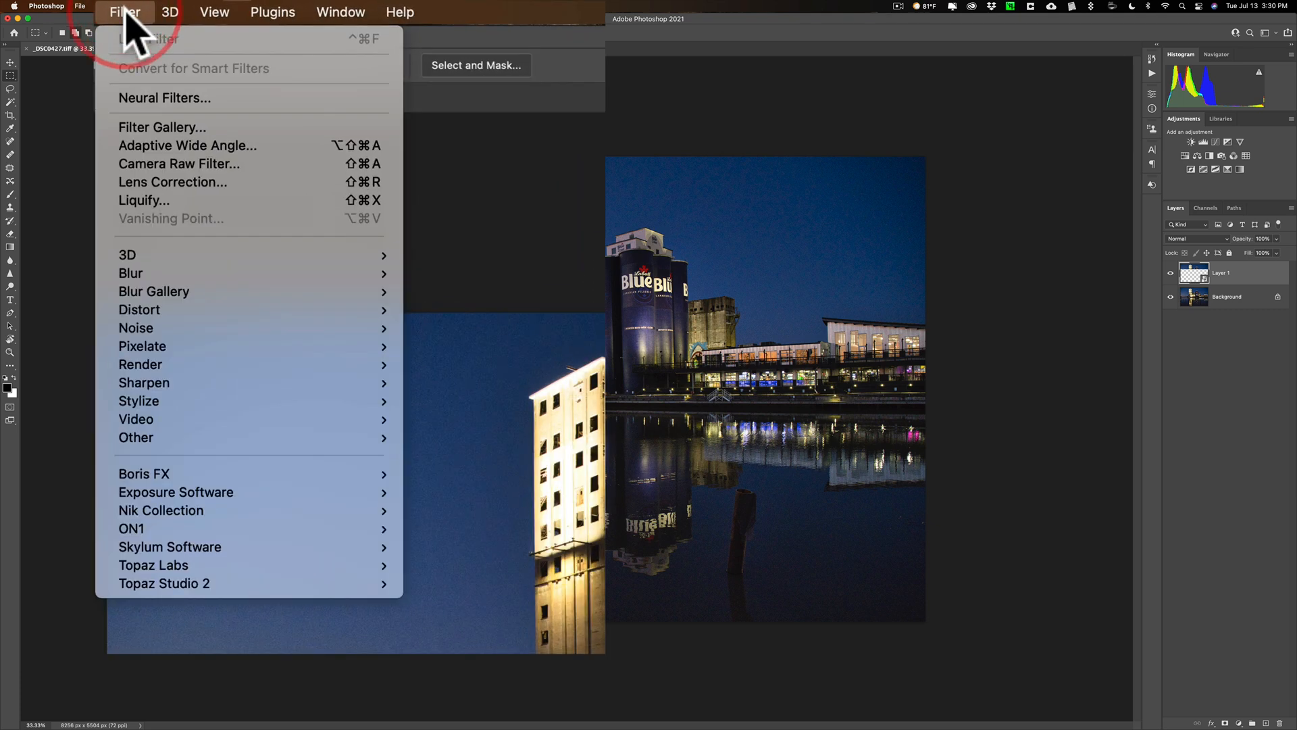
pyautogui.moveTo(371, 567)
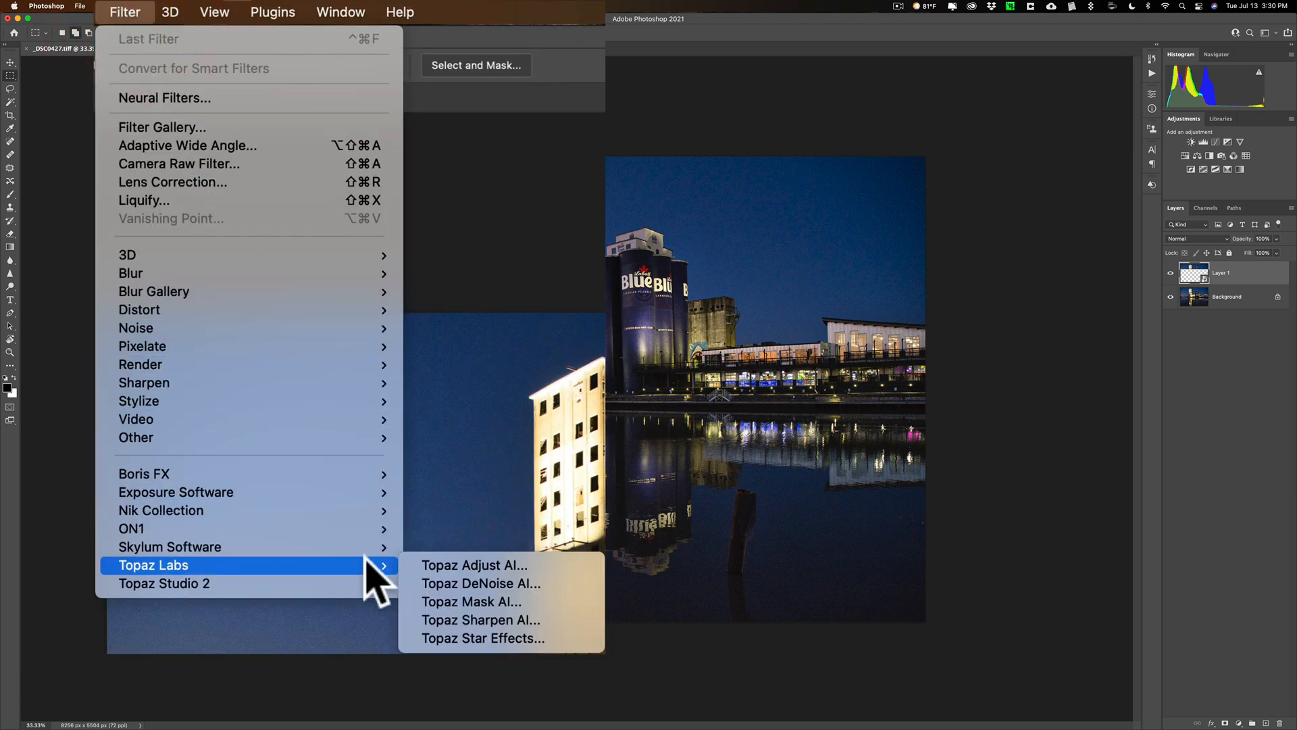
pyautogui.click(467, 583)
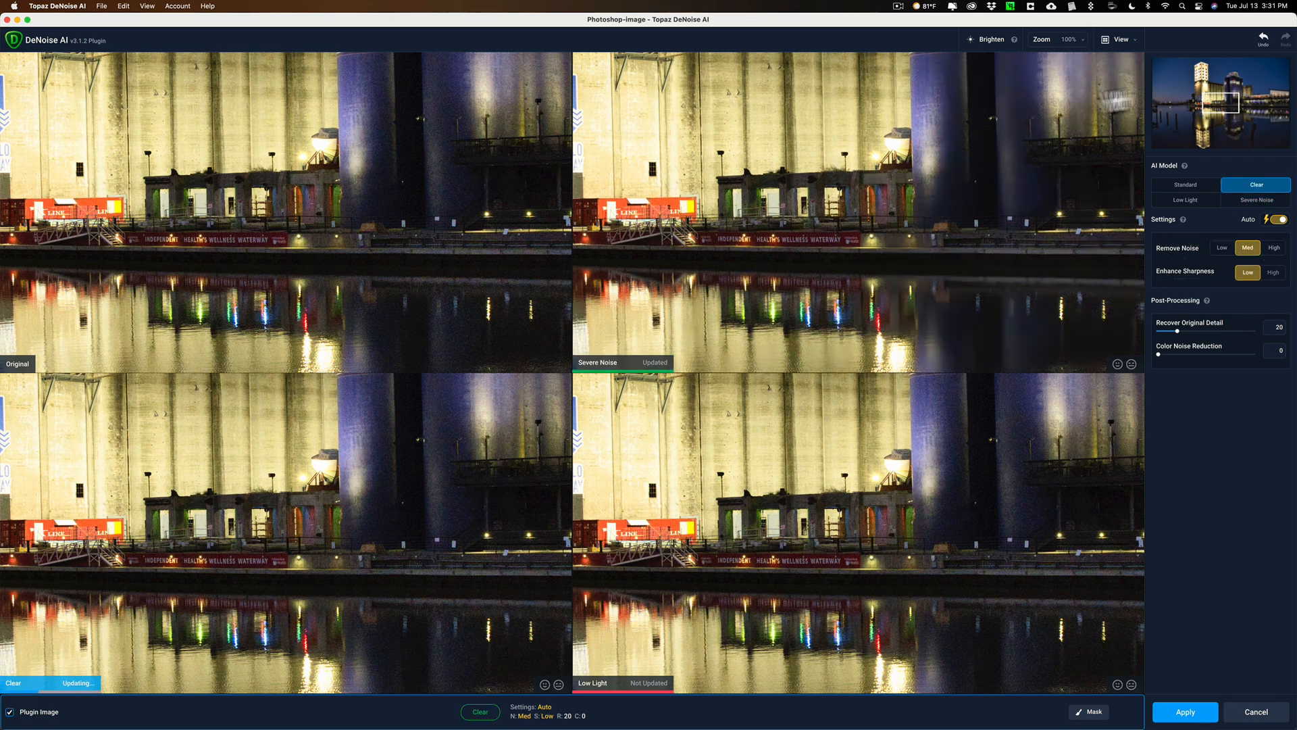
pyautogui.moveTo(1228, 96); pyautogui.dragTo(1219, 76)
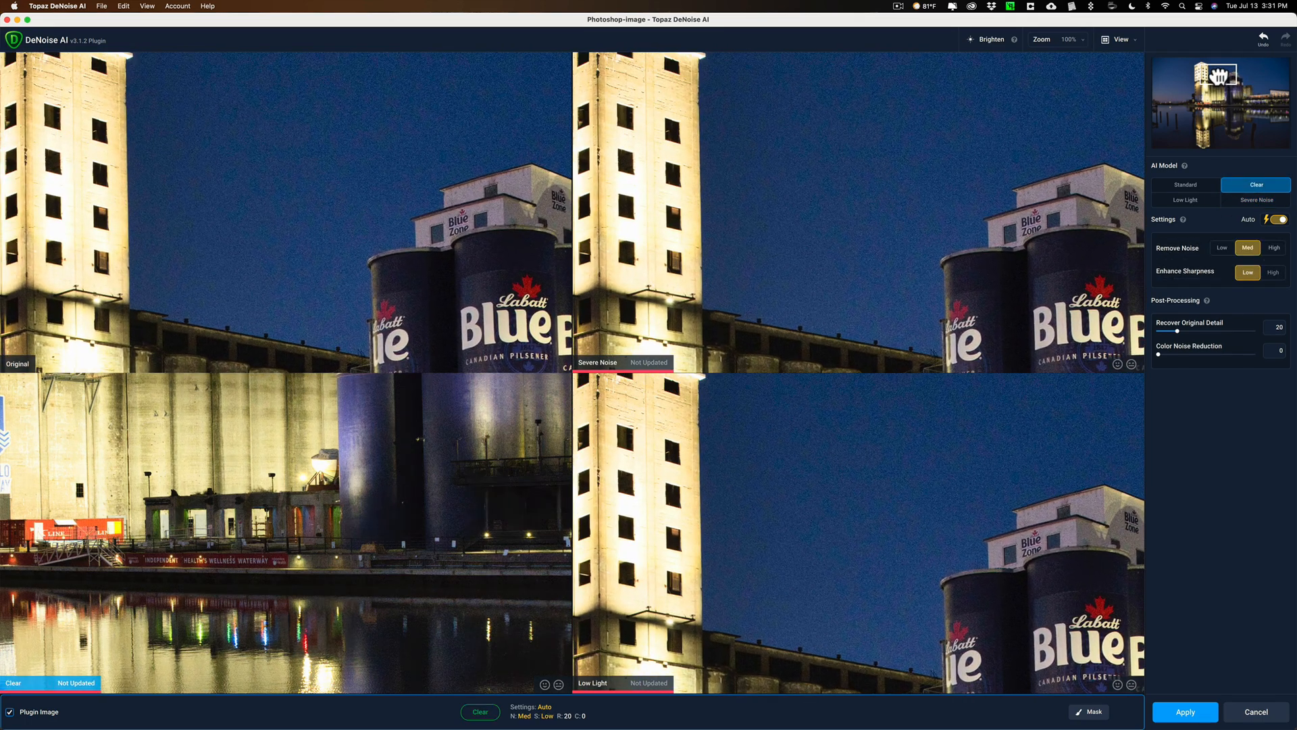
# - Compare the Low Light and Severe Noise models, and apply noise reduction with Severe Noise on Auto settings
pyautogui.click(920, 168)
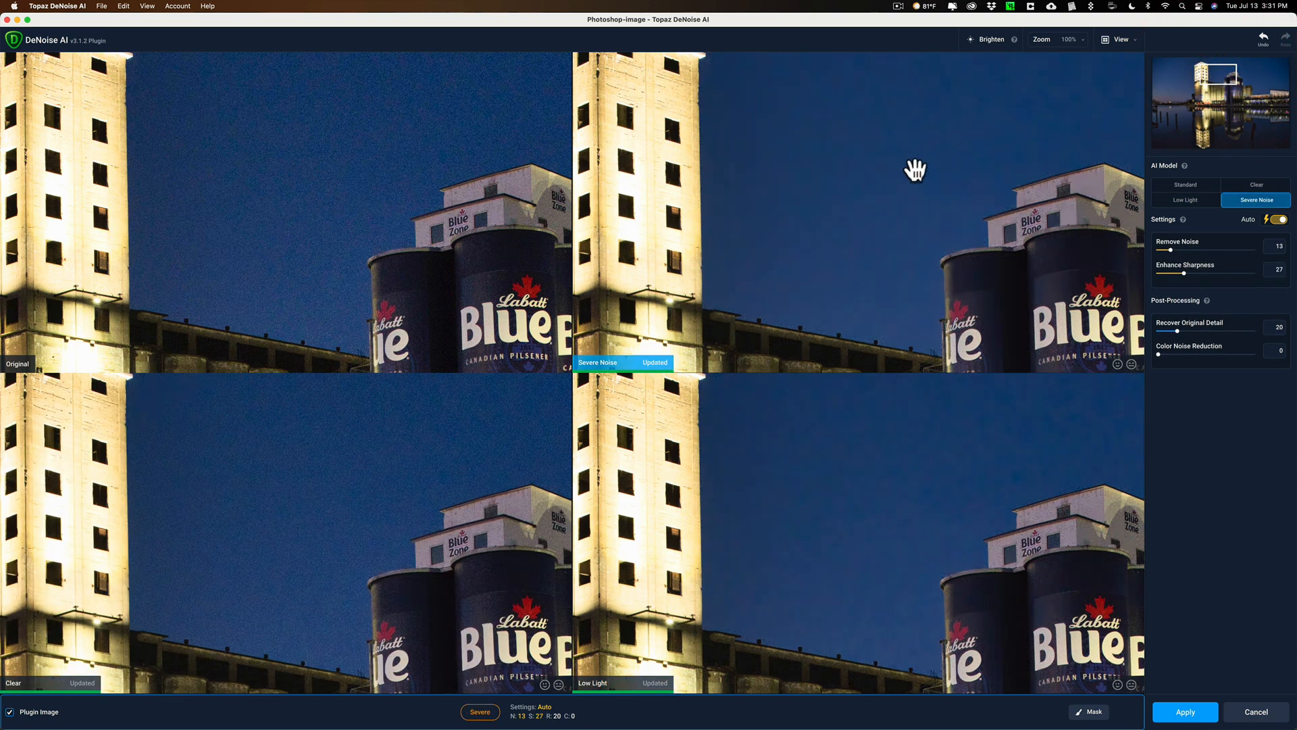
pyautogui.click(1195, 202)
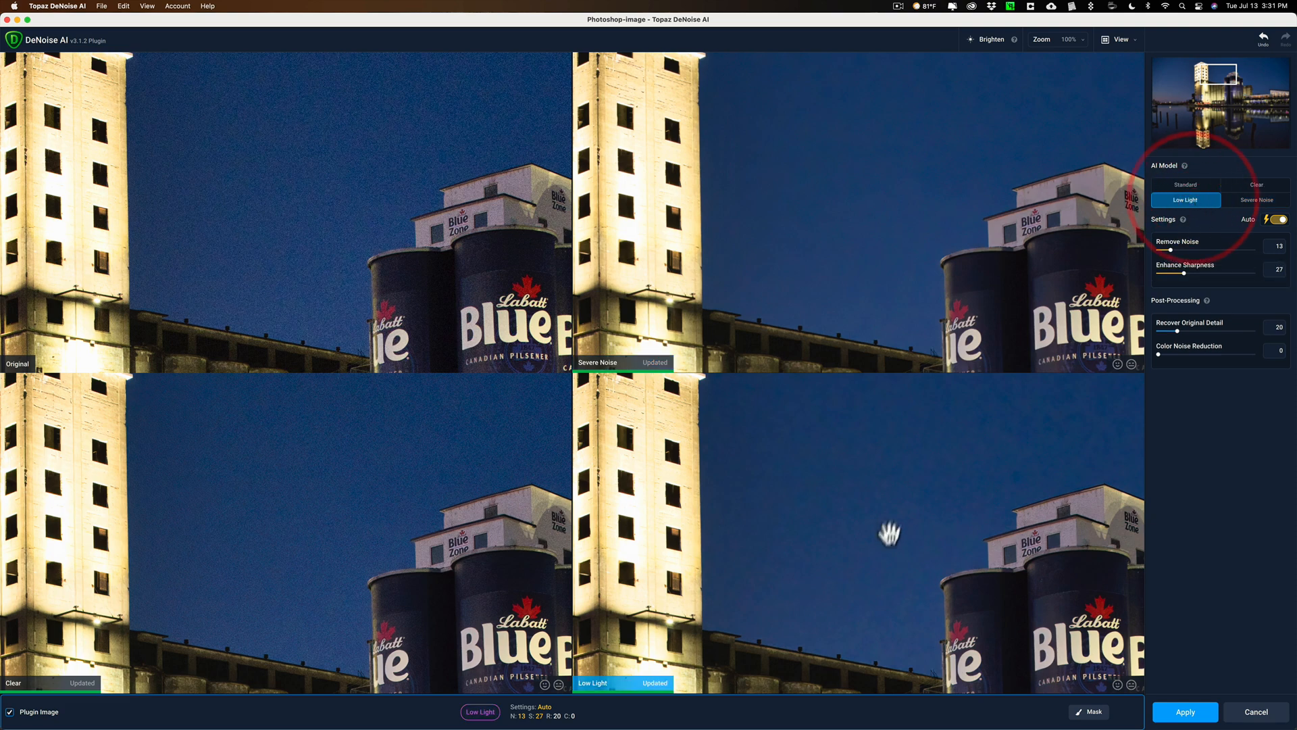
pyautogui.click(1246, 202)
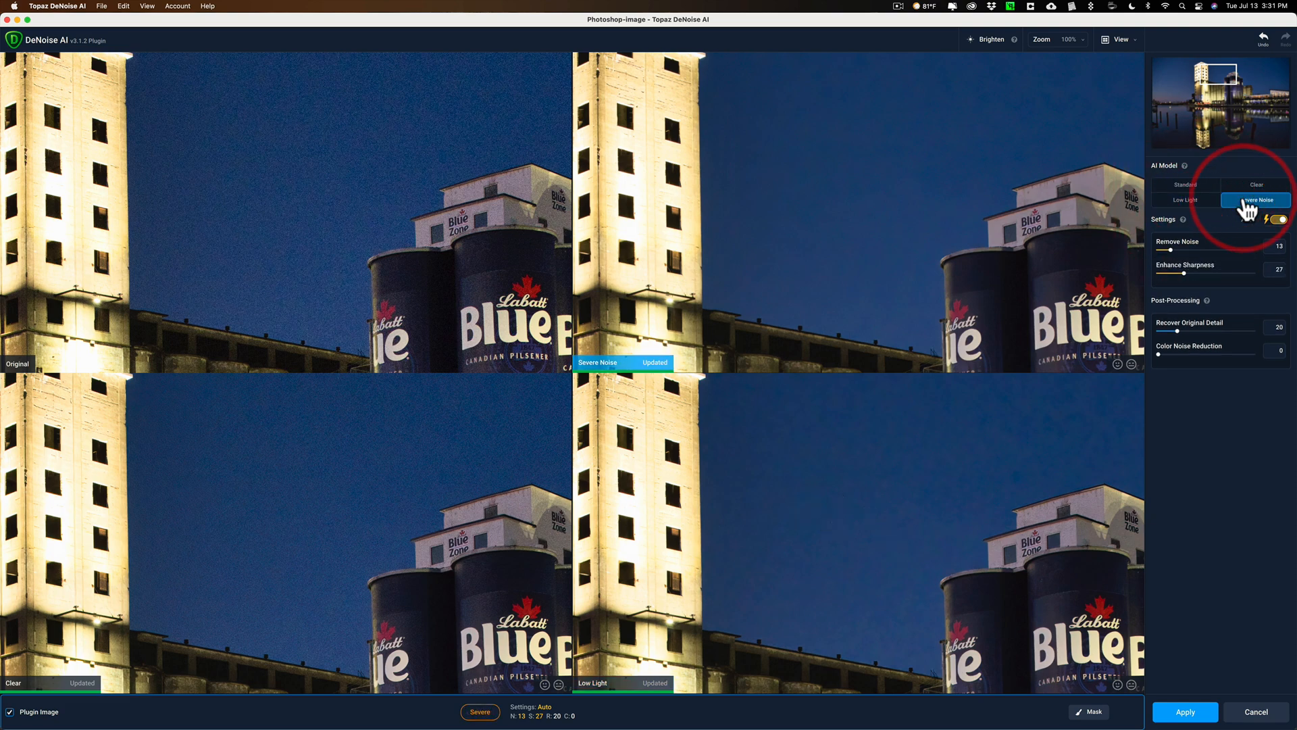
pyautogui.click(829, 466)
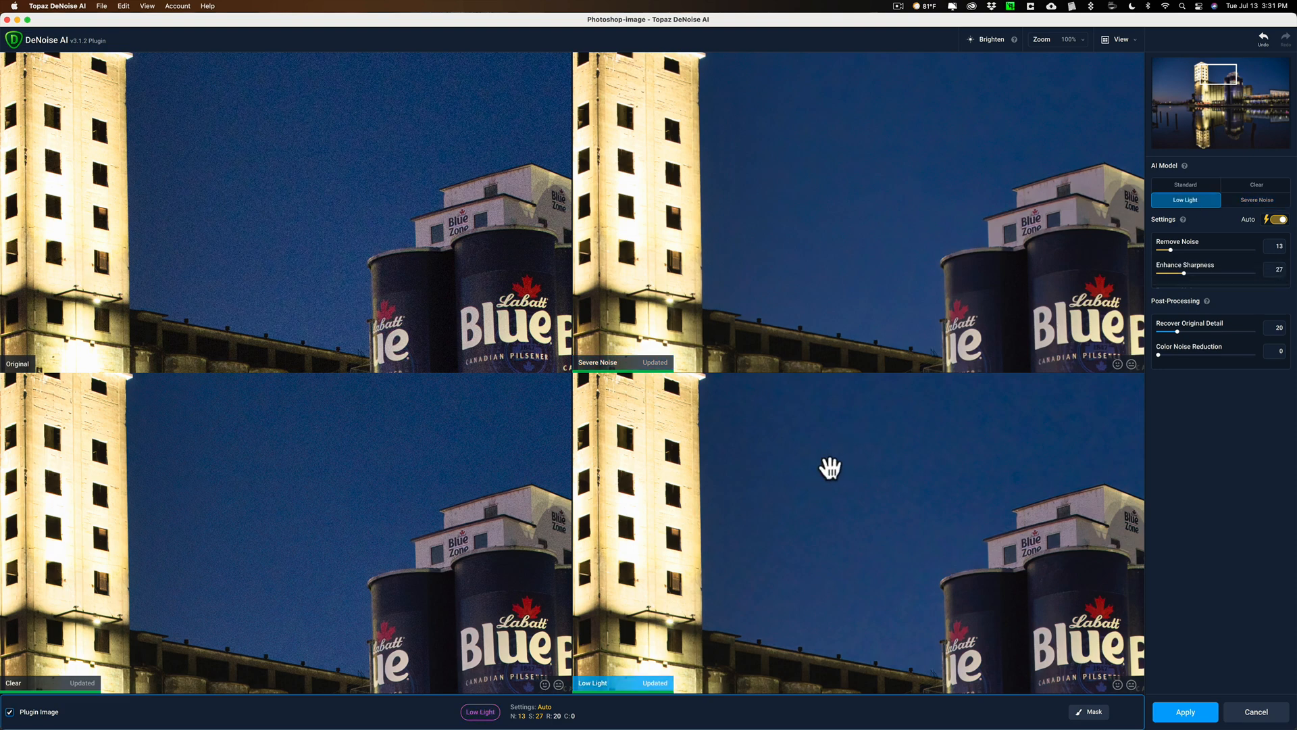
pyautogui.click(752, 291)
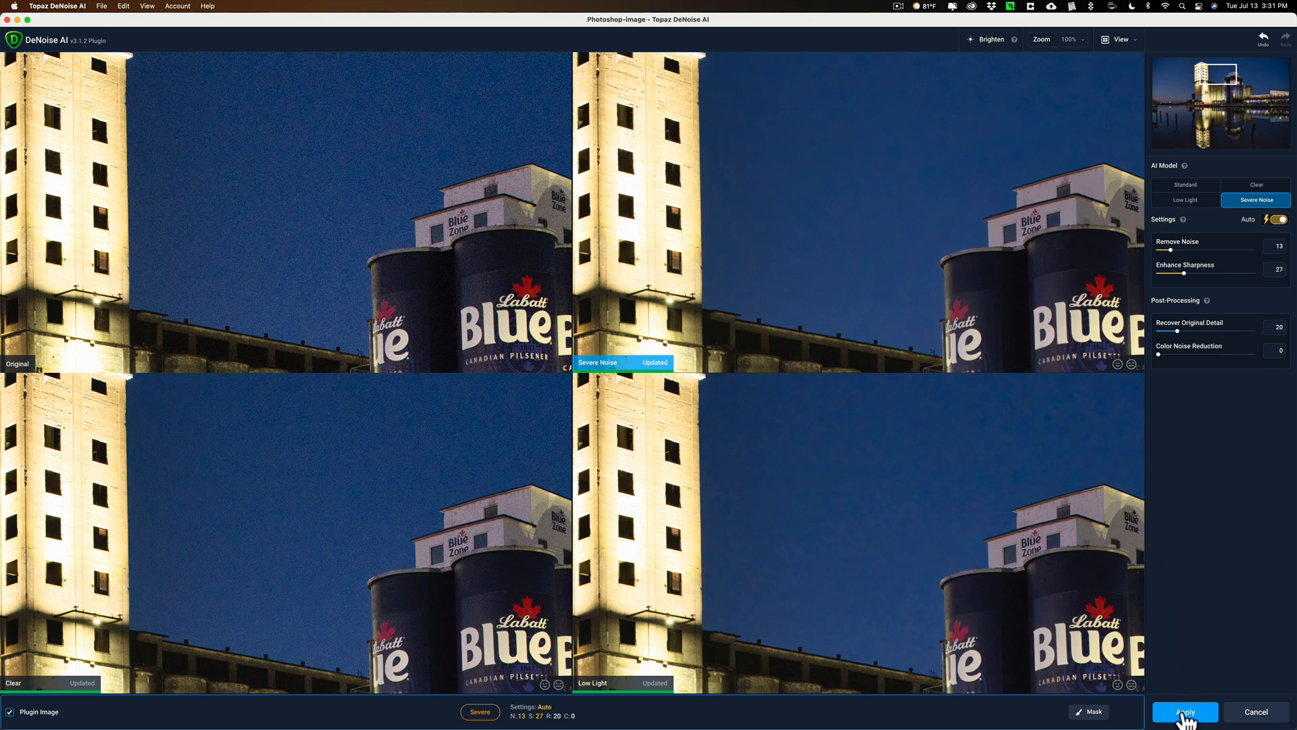
pyautogui.click(1186, 716)
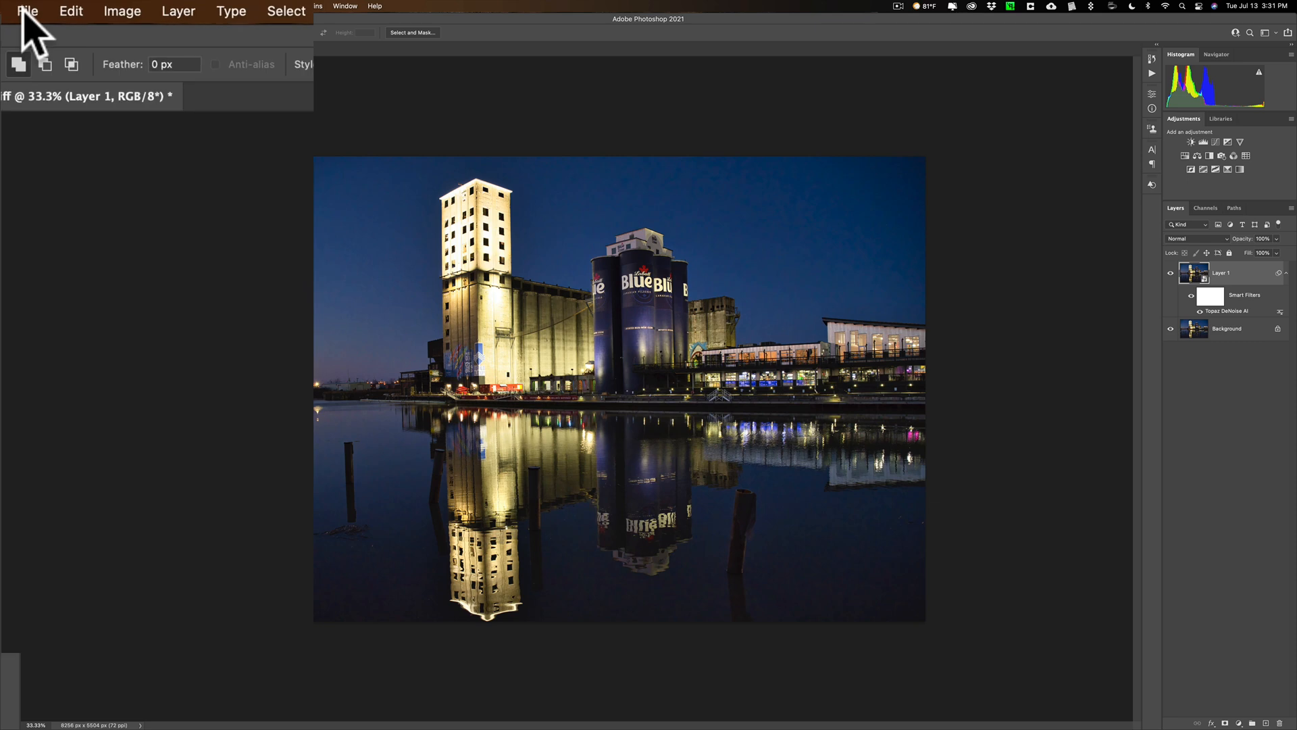
# - Save the layered image as _DSC0427.tif in TIFF format without image compression, in the Working Folder inside Luminar Photos
pyautogui.click(79, 6)
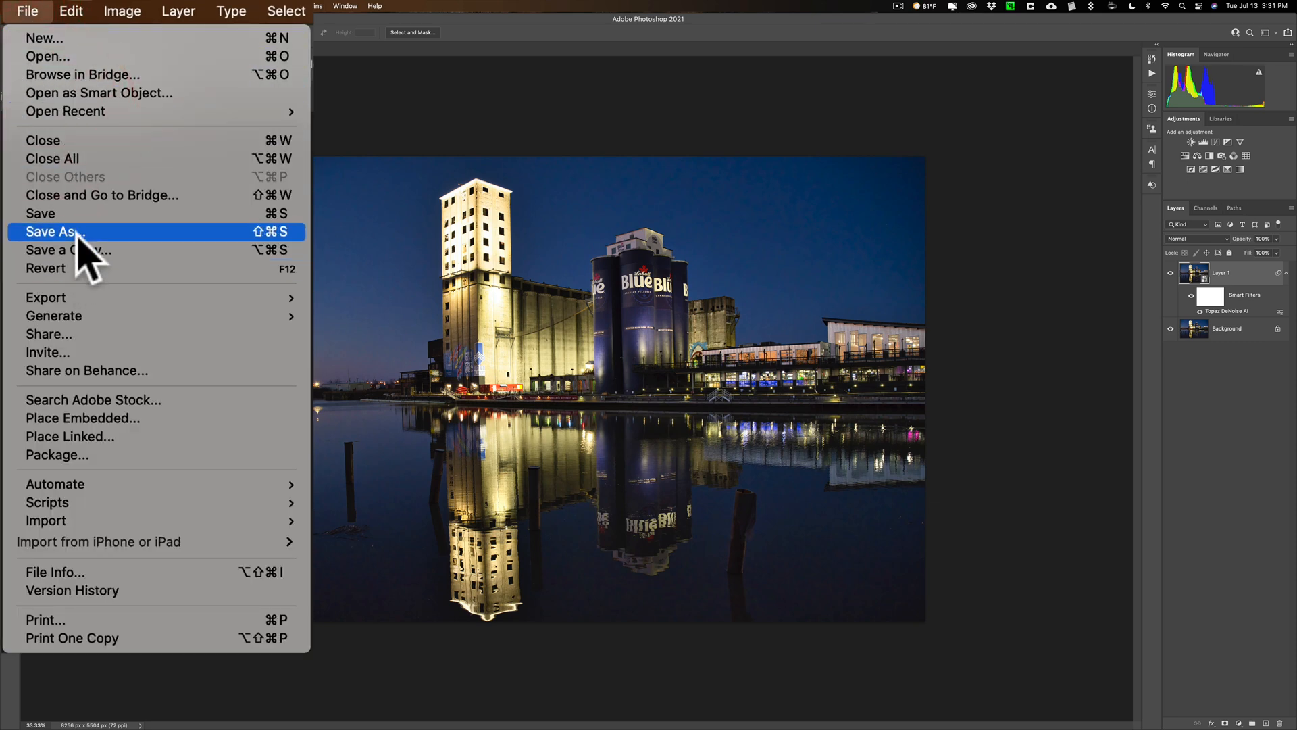
pyautogui.click(104, 116)
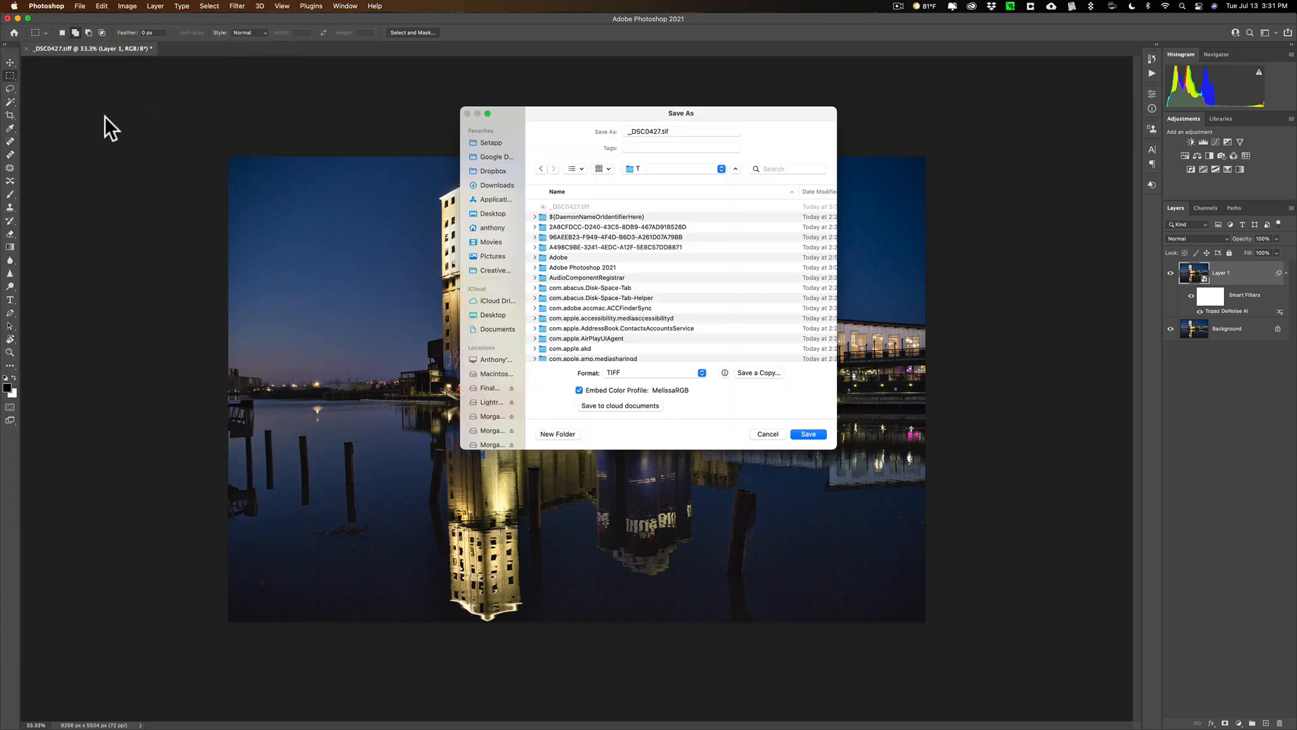
pyautogui.scroll(-2, 480, 277)
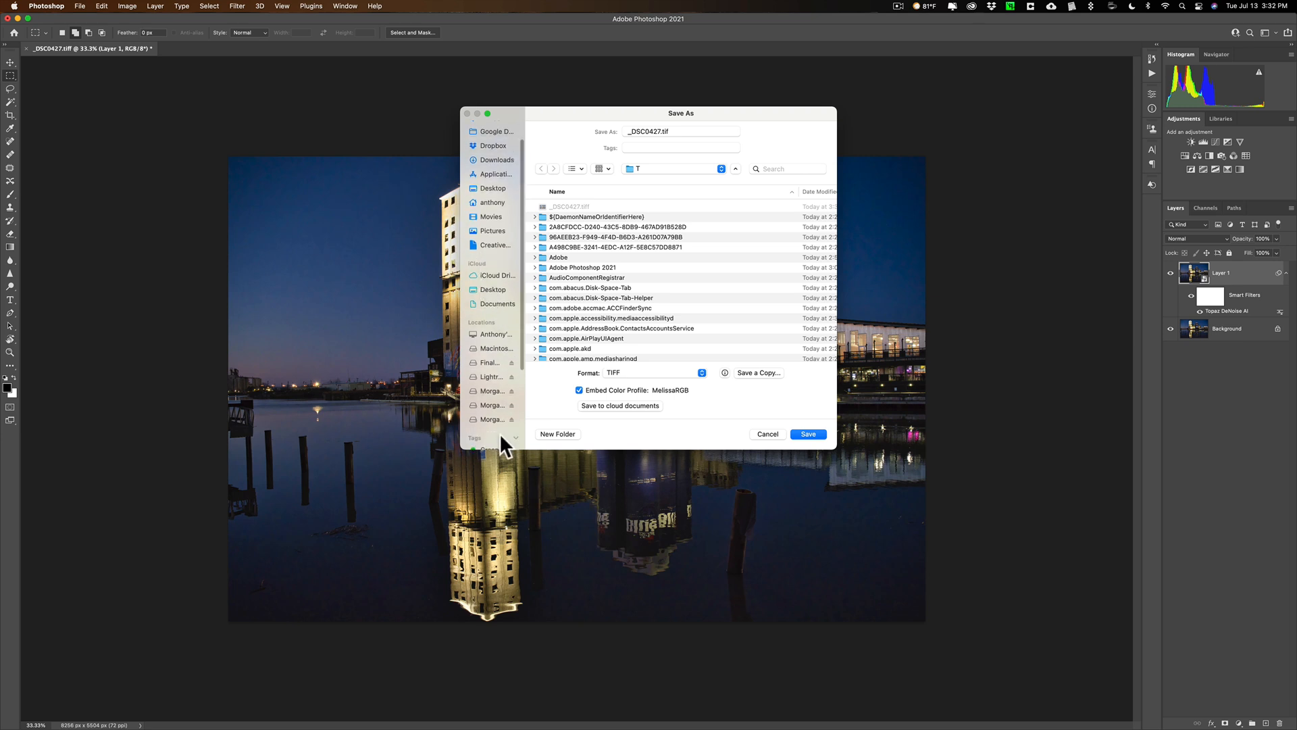
pyautogui.click(489, 419)
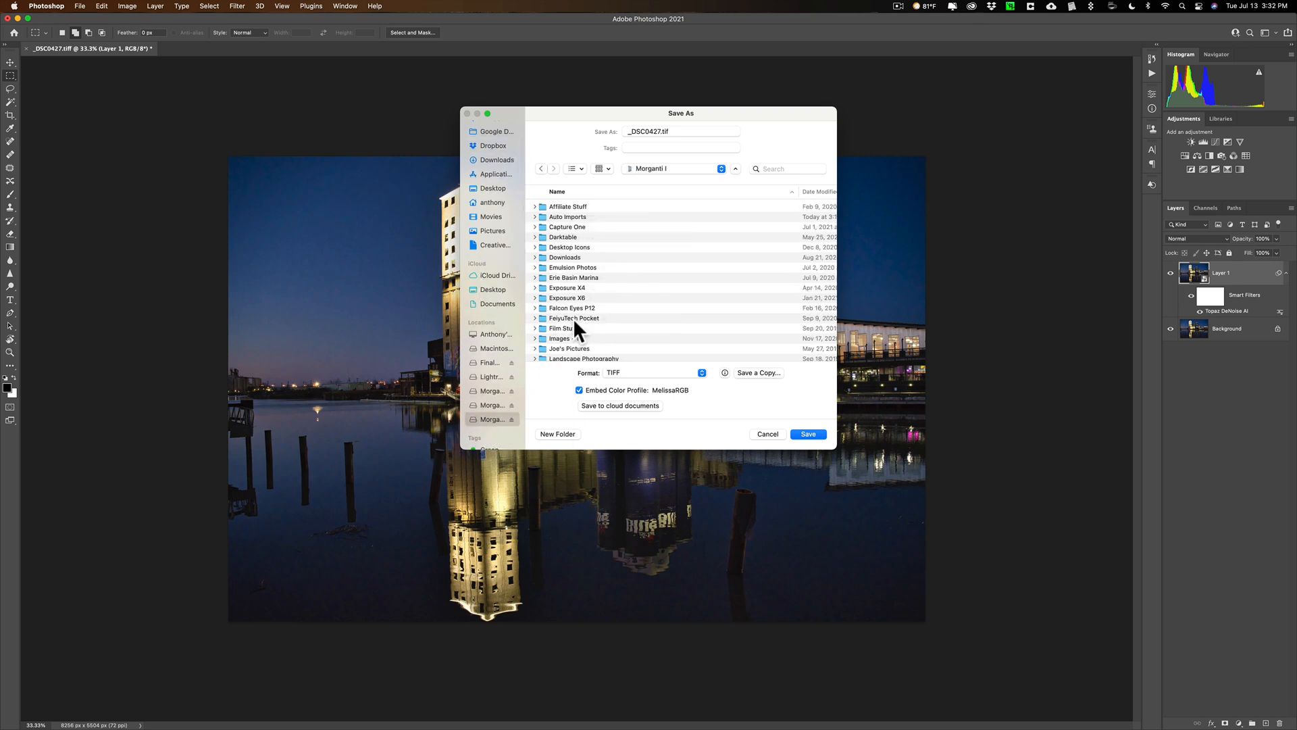
pyautogui.scroll(-3, 574, 324)
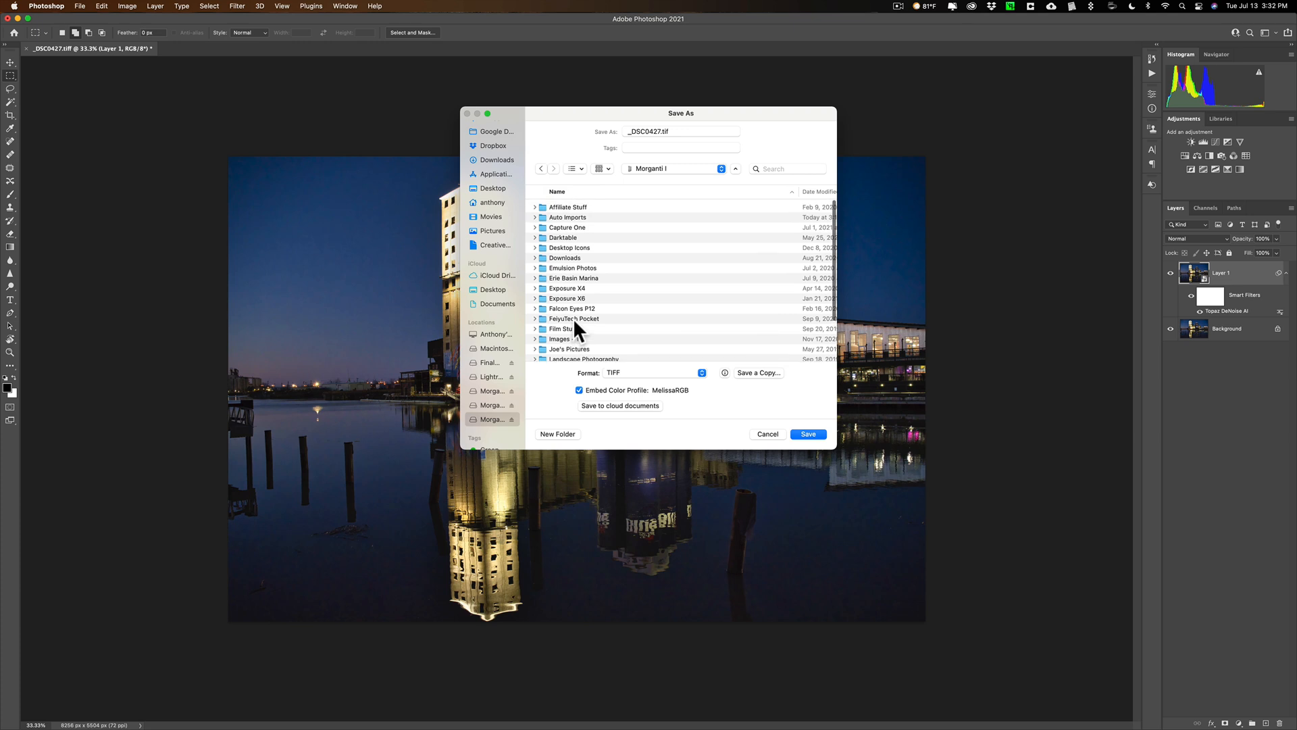
pyautogui.scroll(-2, 573, 319)
pyautogui.doubleClick(572, 337)
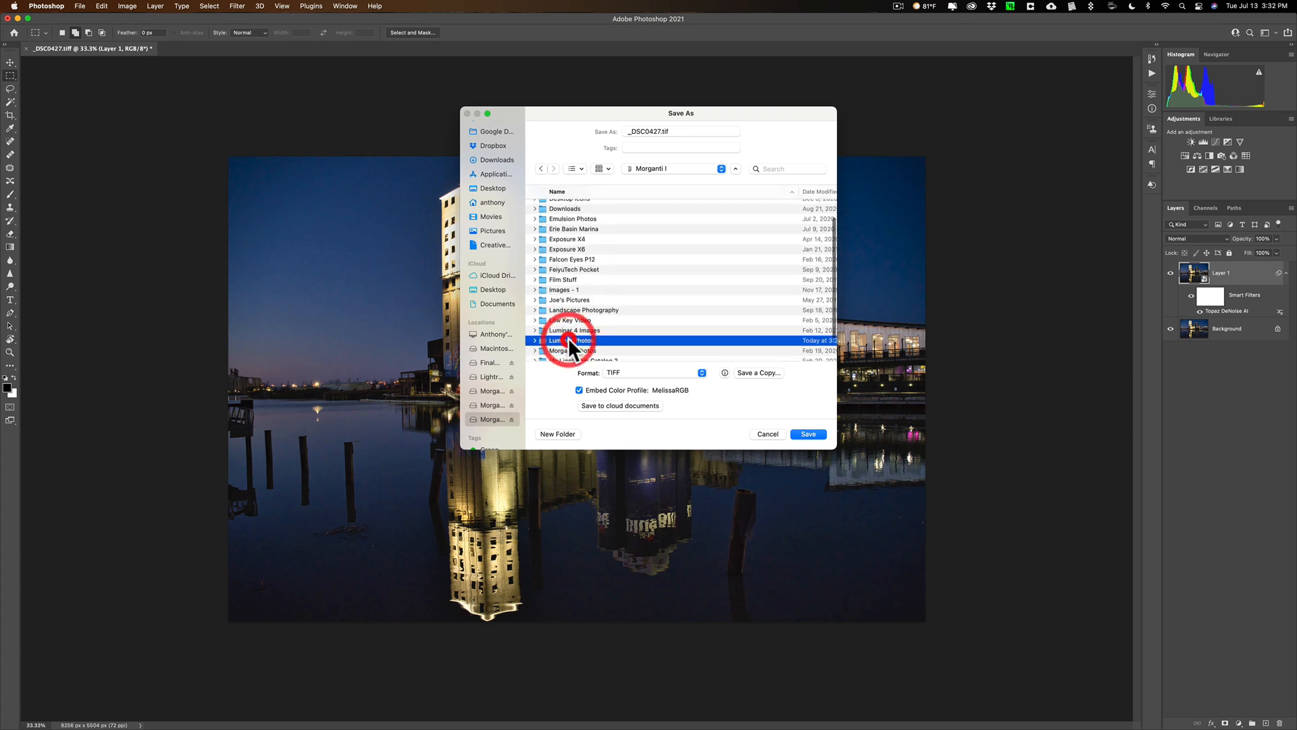
pyautogui.doubleClick(559, 248)
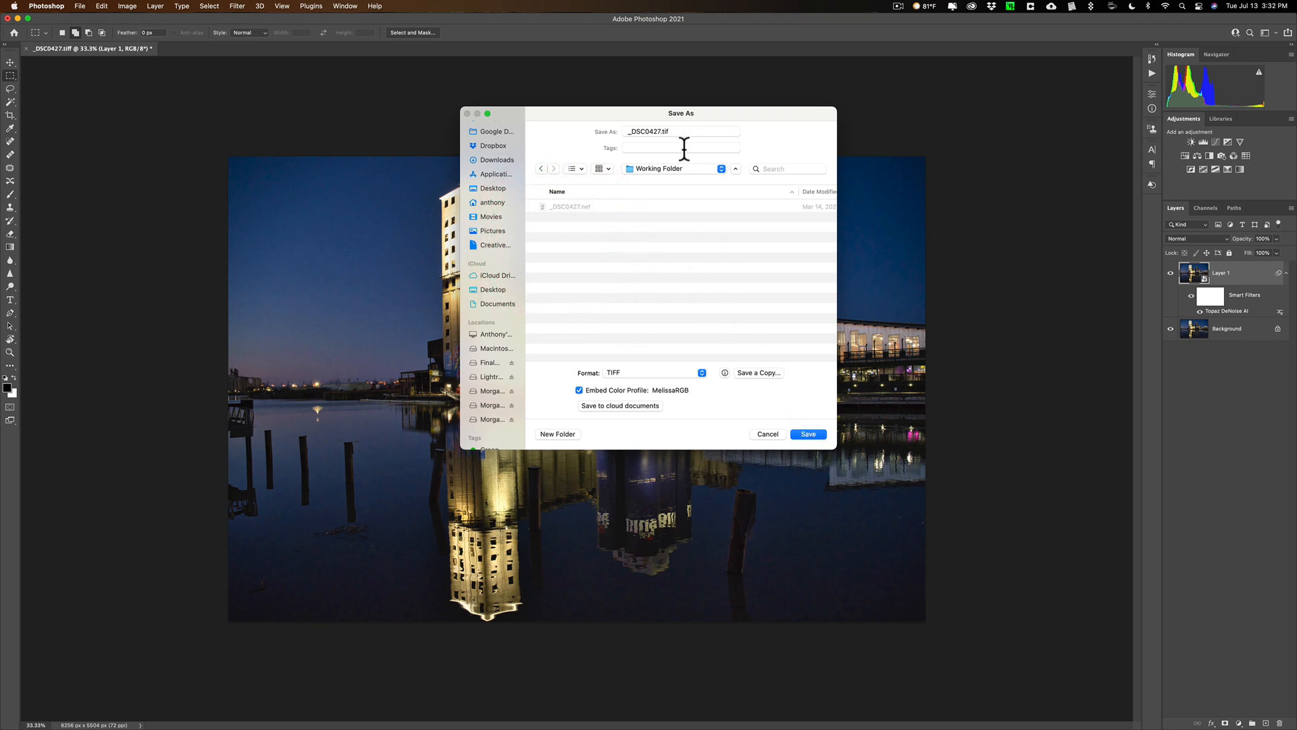
pyautogui.click(809, 435)
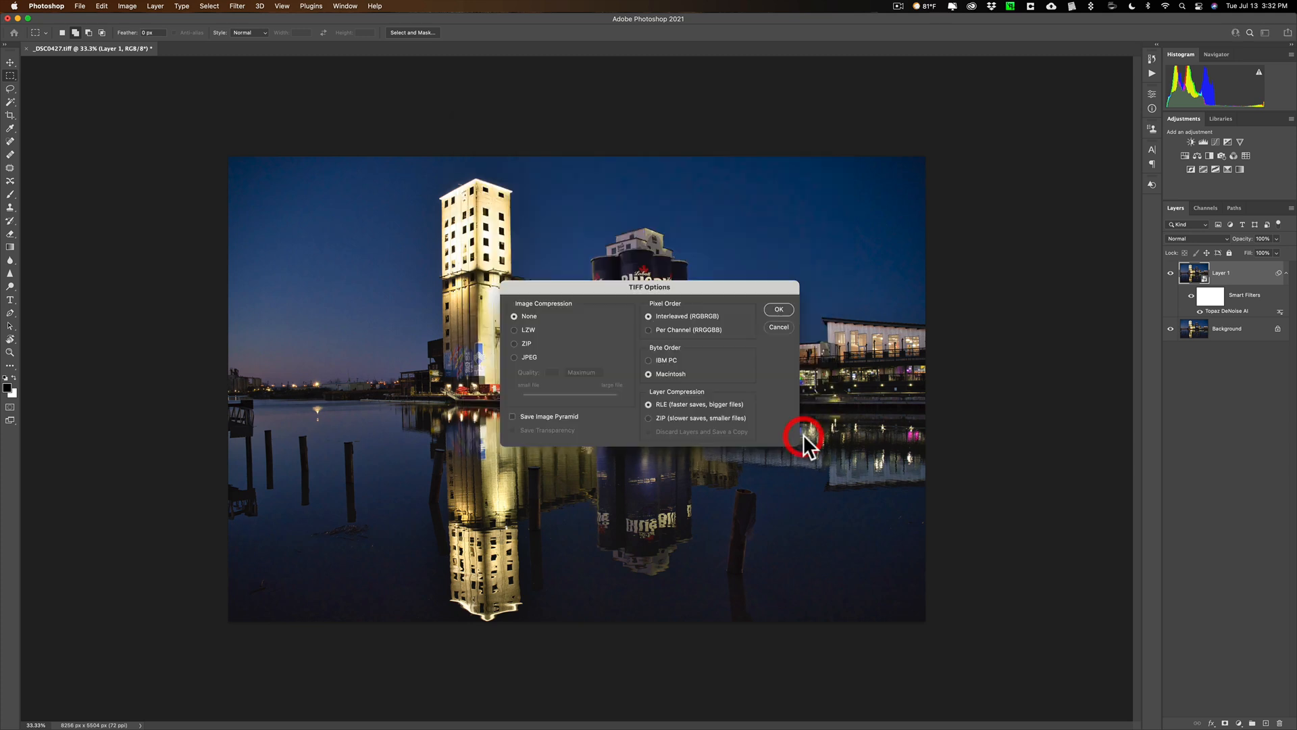
pyautogui.click(778, 311)
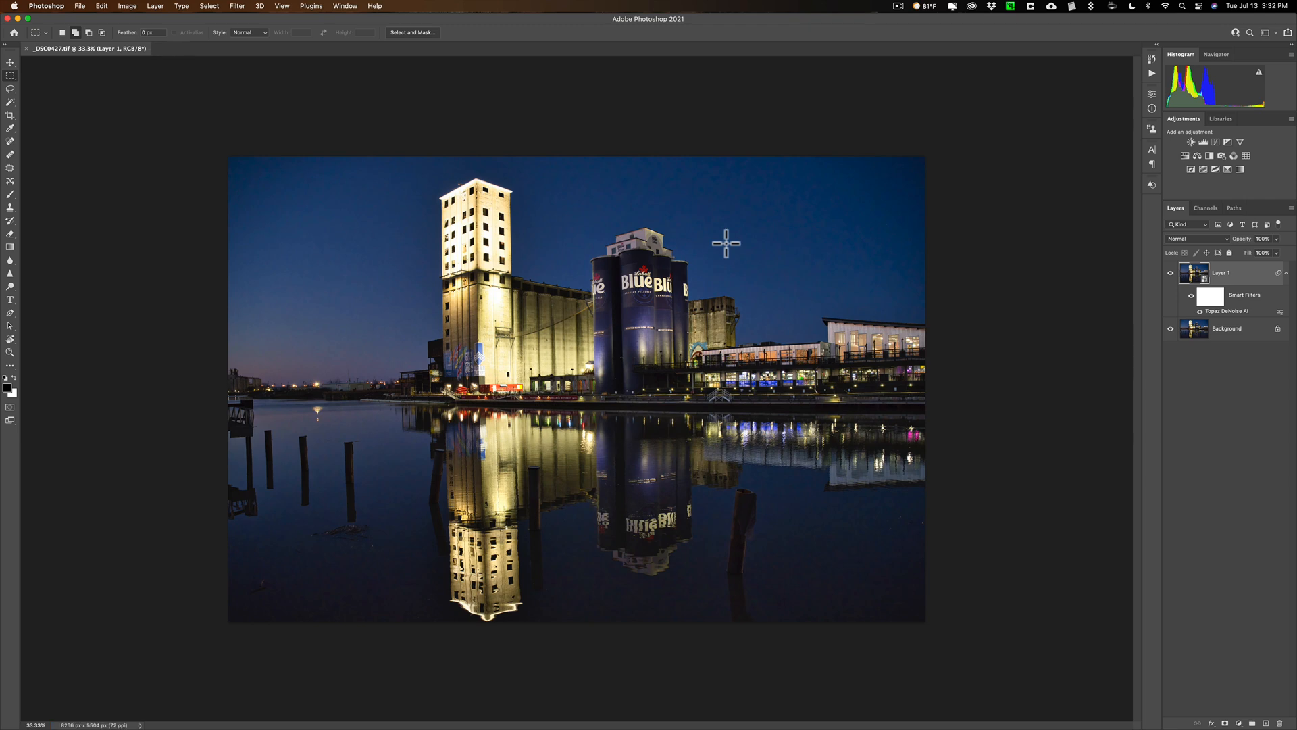
# - Check the saved image at 100% zoom, and quit Photoshop to return to Luminar AI
pyautogui.press('super')
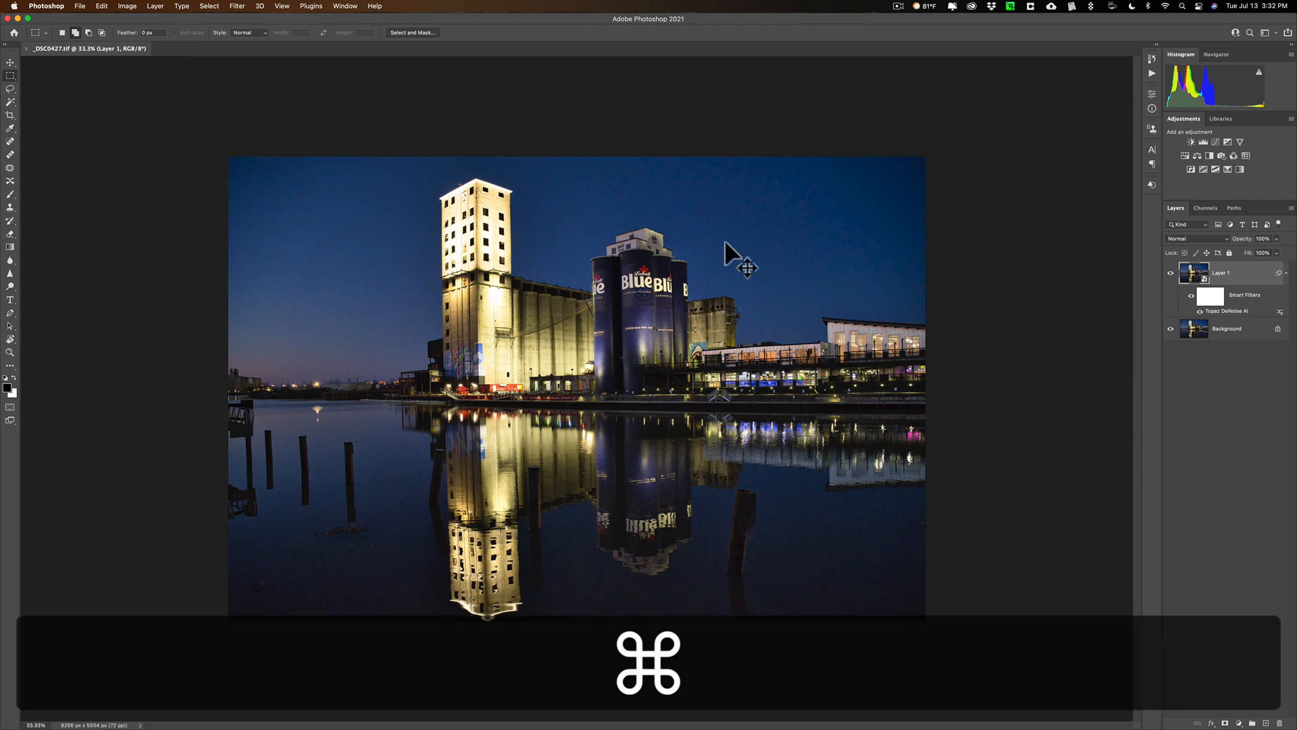
pyautogui.press('super+1')
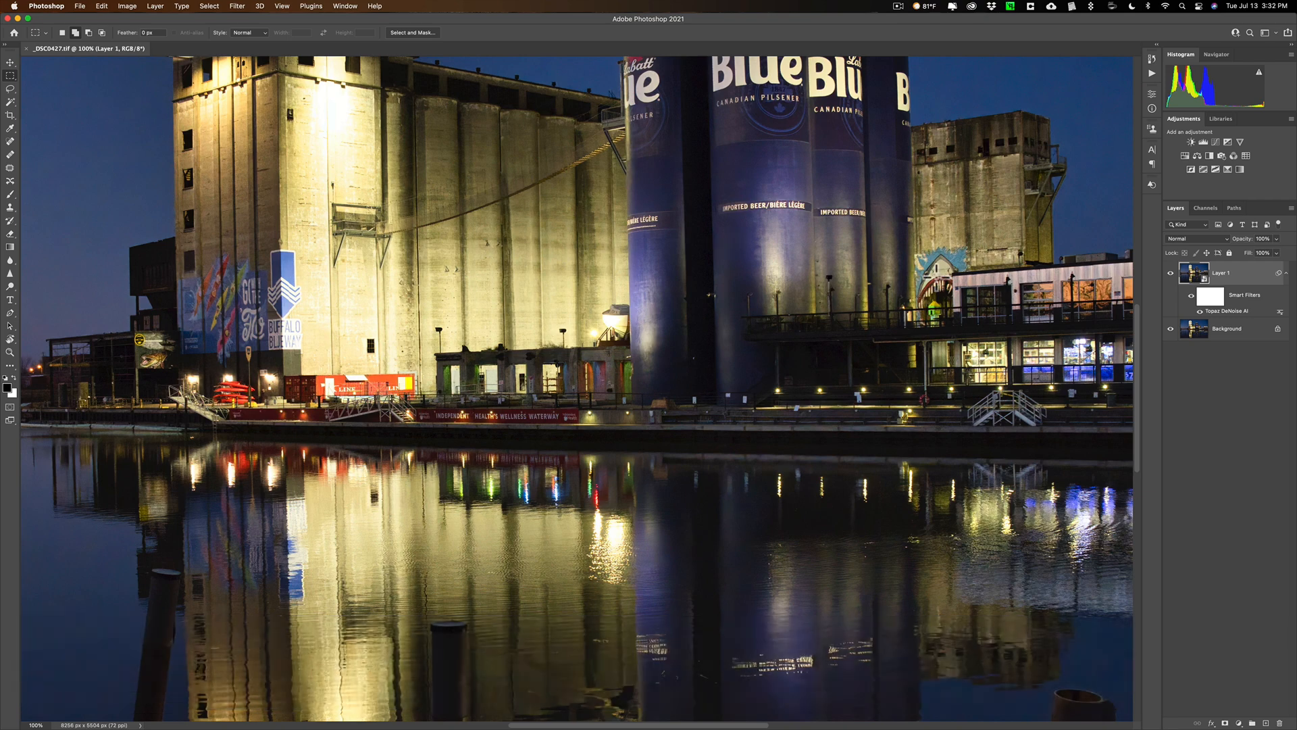
pyautogui.press('super')
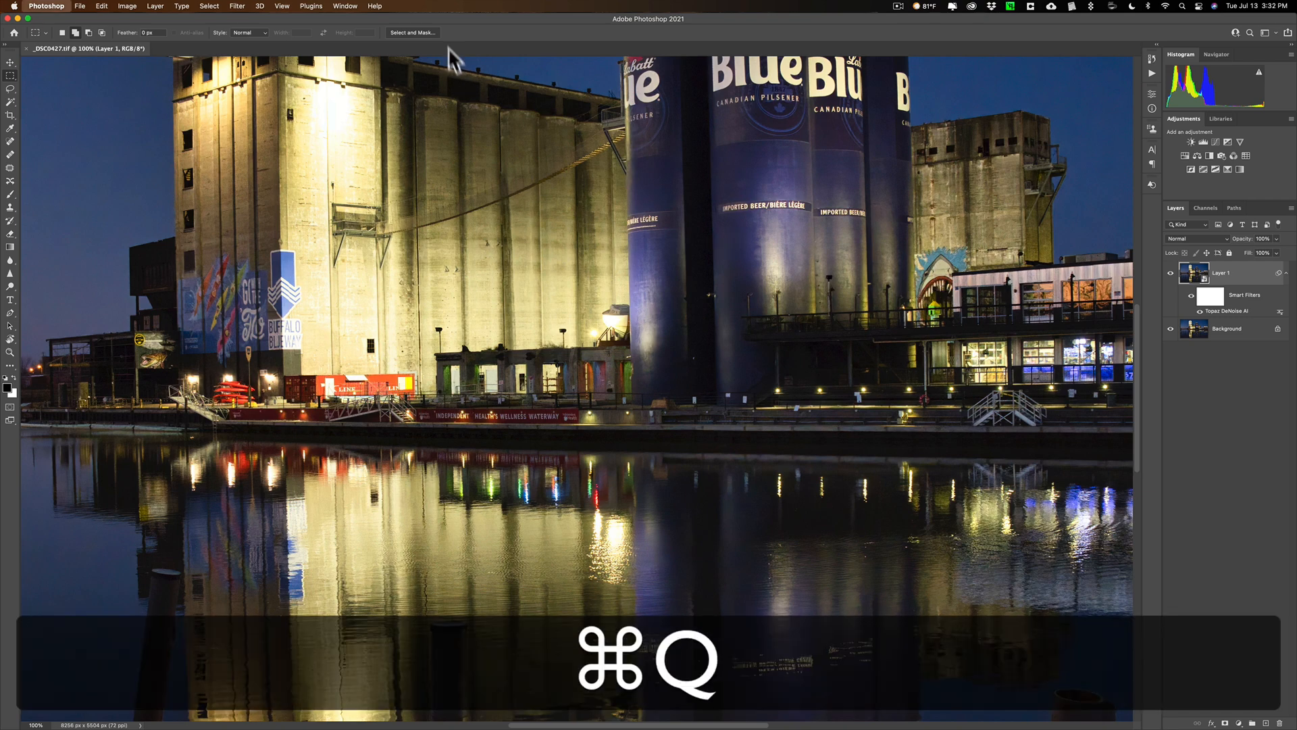
pyautogui.press('super+Tab')
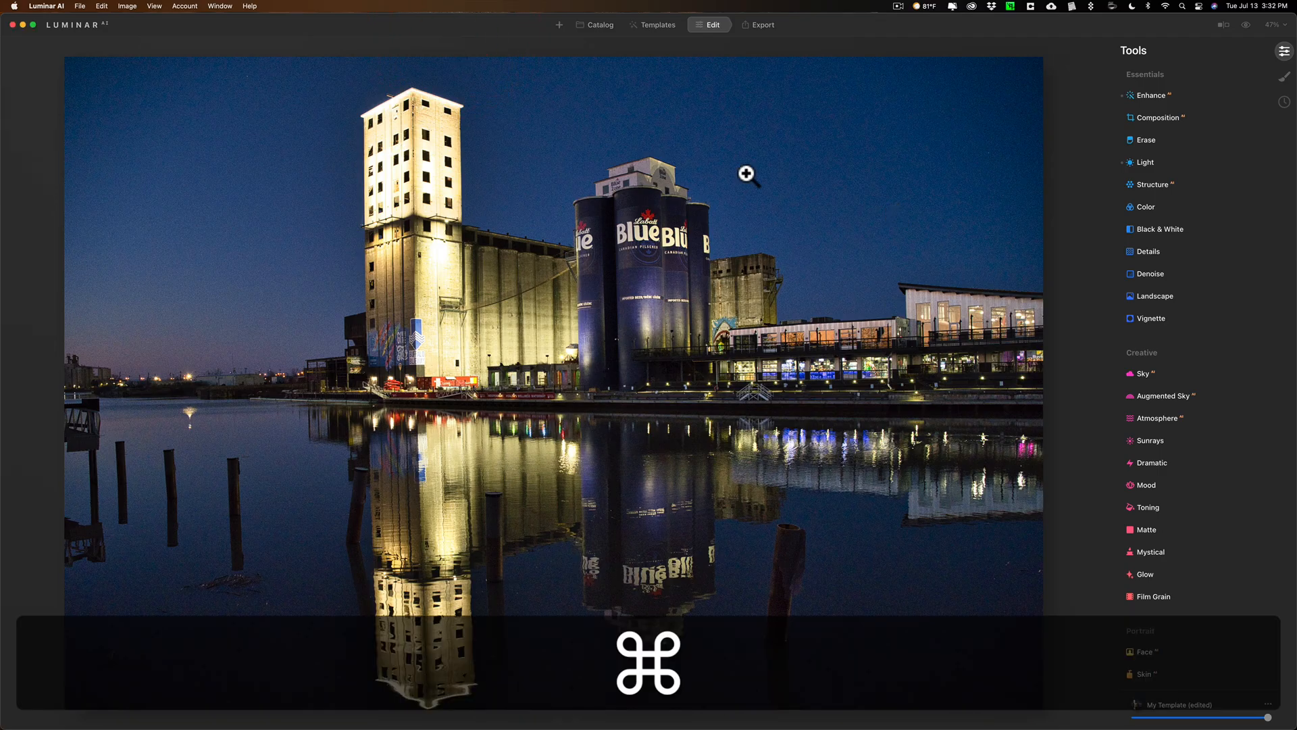
# - Open the denoised _DSC0427.tif from the Working Folder in the Luminar AI catalog
pyautogui.click(594, 25)
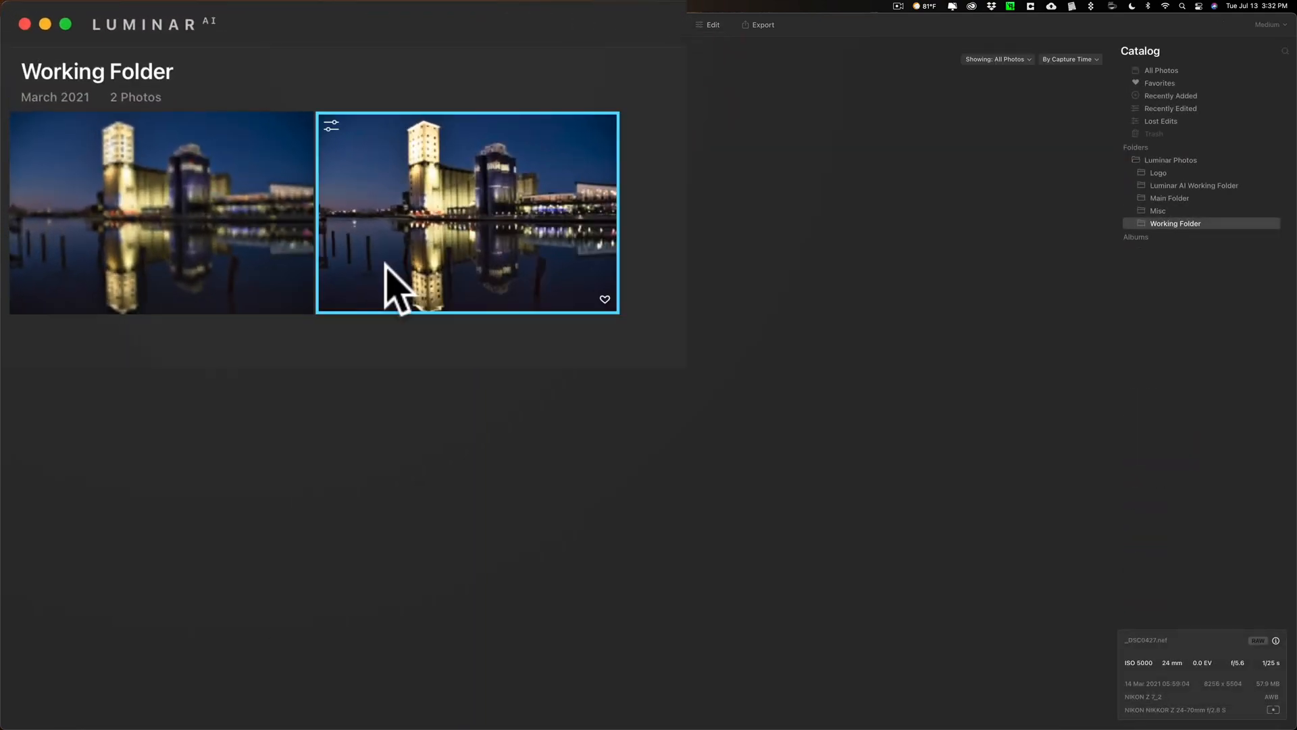
pyautogui.click(197, 244)
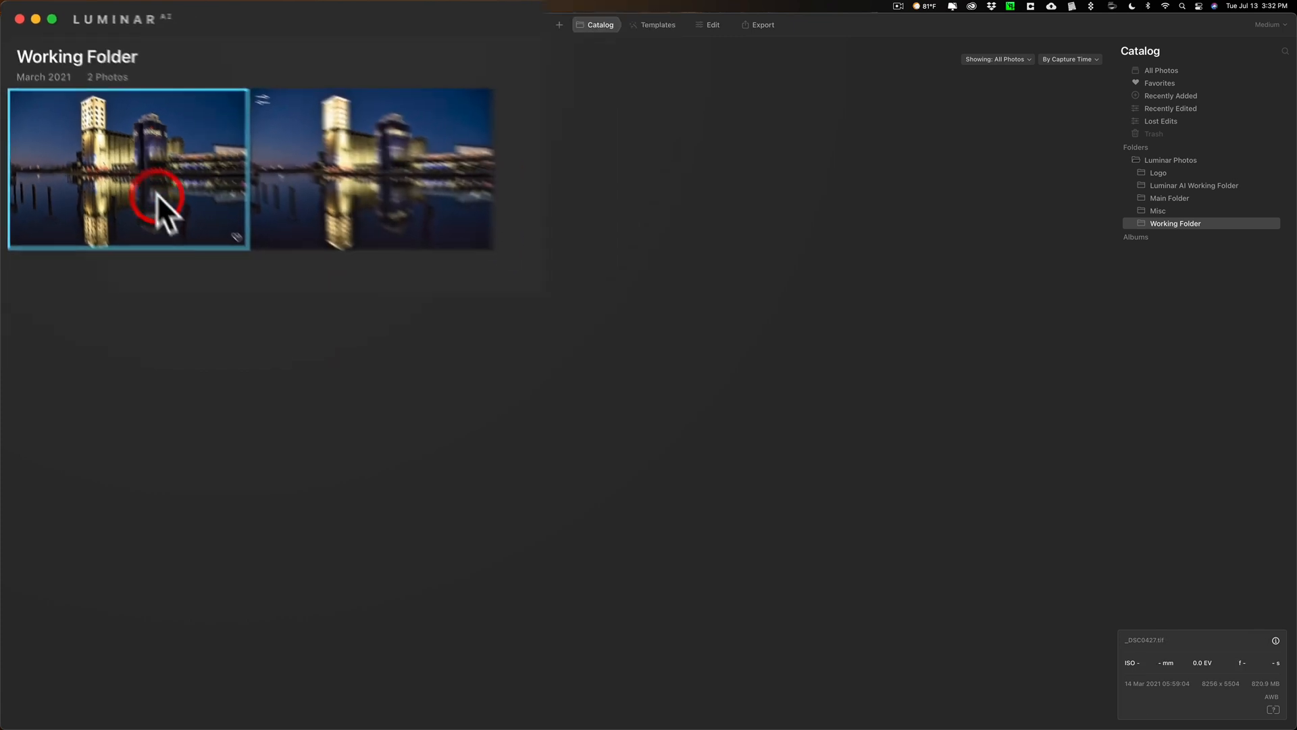
pyautogui.doubleClick(98, 133)
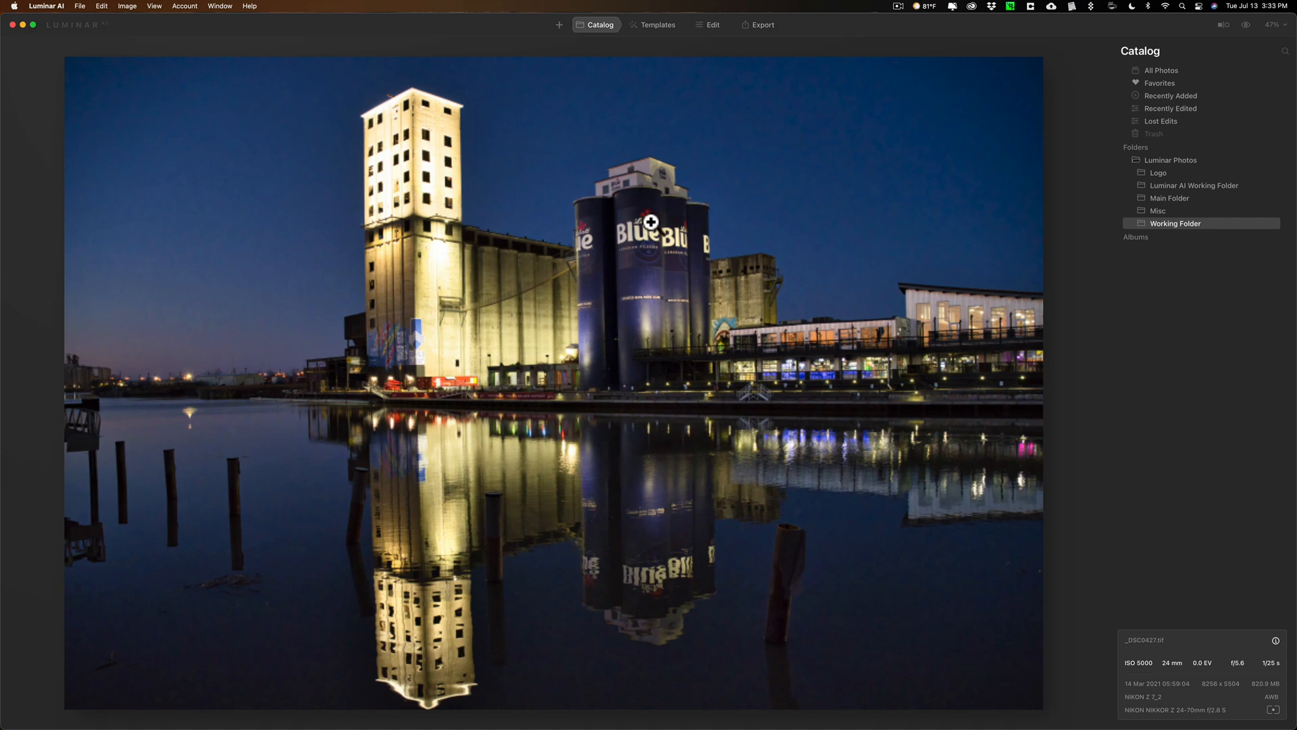
# - Compare the noise in the sky around the silos at 100% between the denoised TIFF and the raw original
pyautogui.click(719, 172)
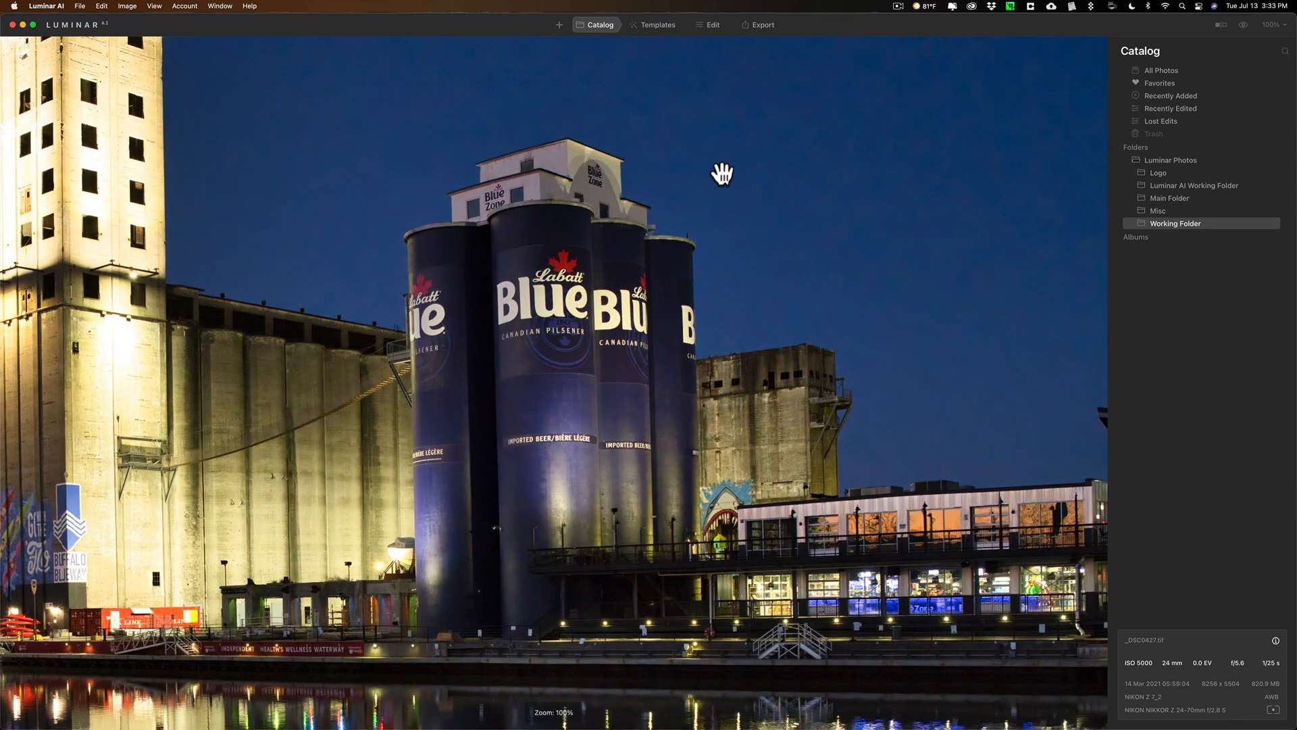
pyautogui.click(722, 173)
pyautogui.click(721, 174)
pyautogui.moveTo(539, 189); pyautogui.dragTo(627, 290)
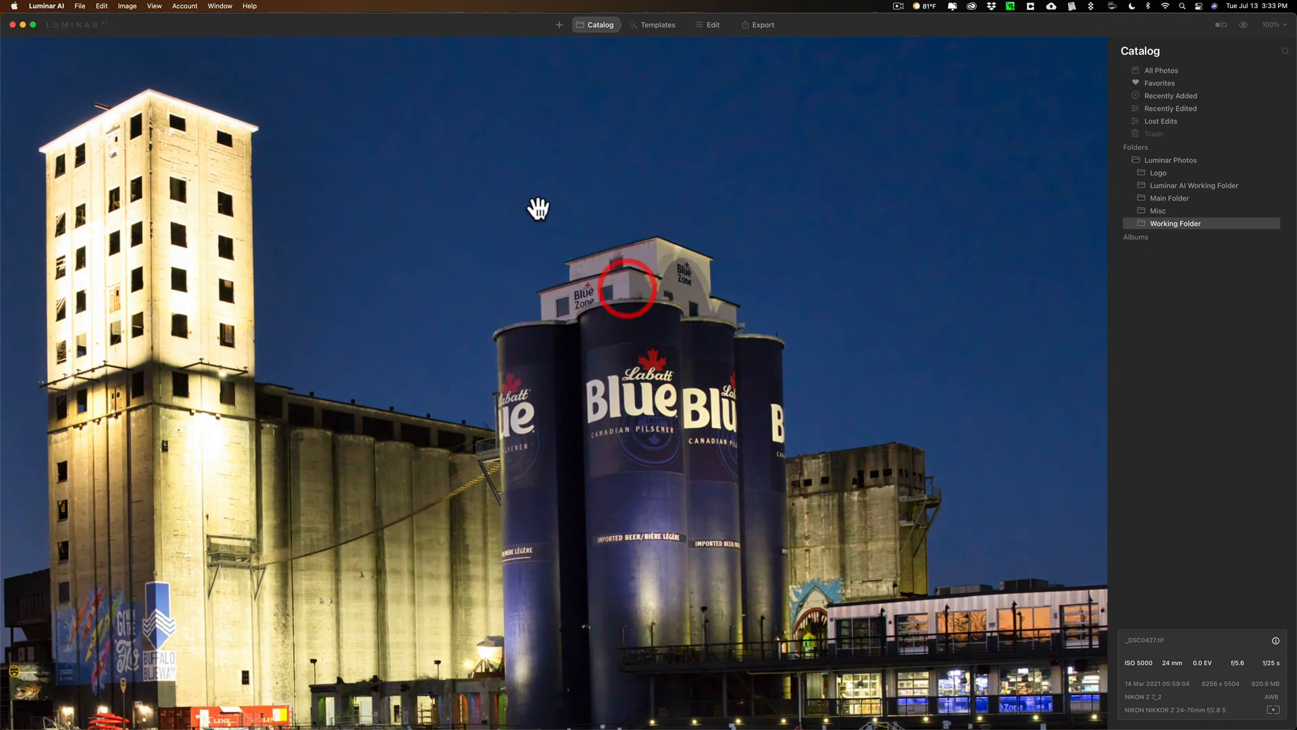
pyautogui.press('Right')
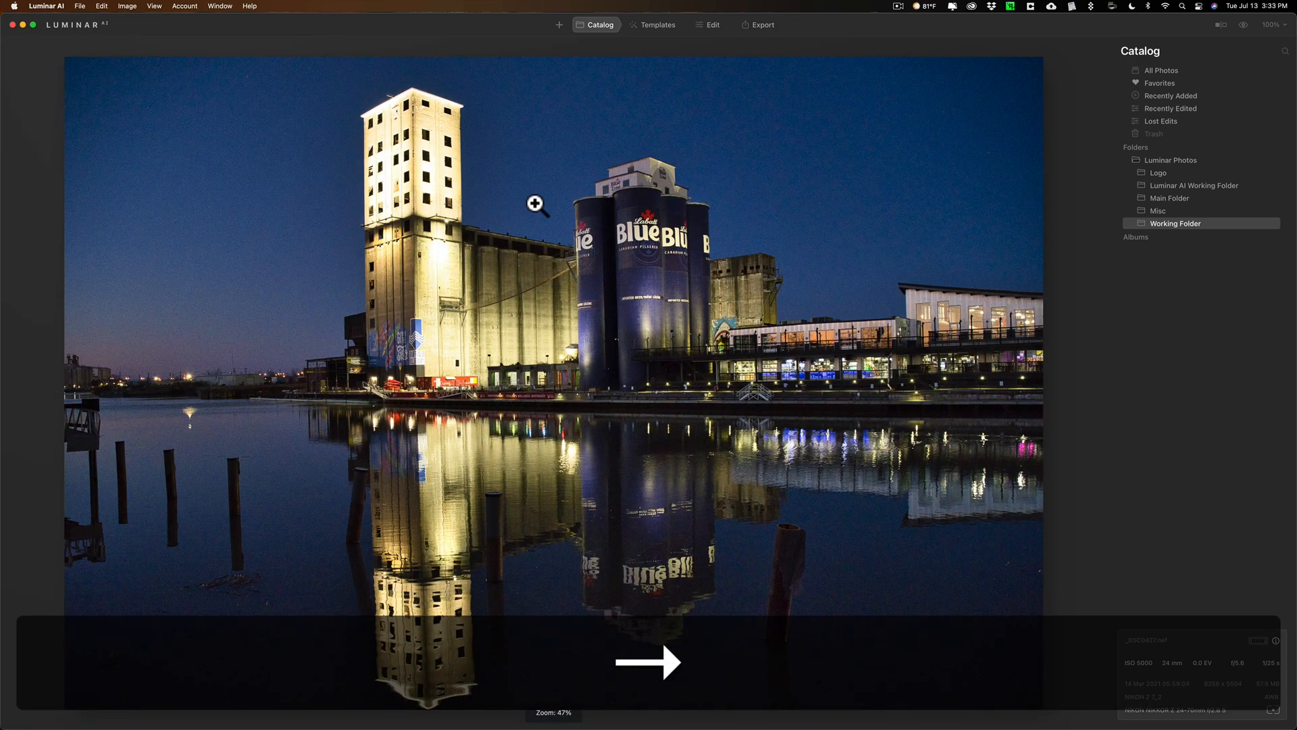
pyautogui.moveTo(535, 175); pyautogui.dragTo(551, 331)
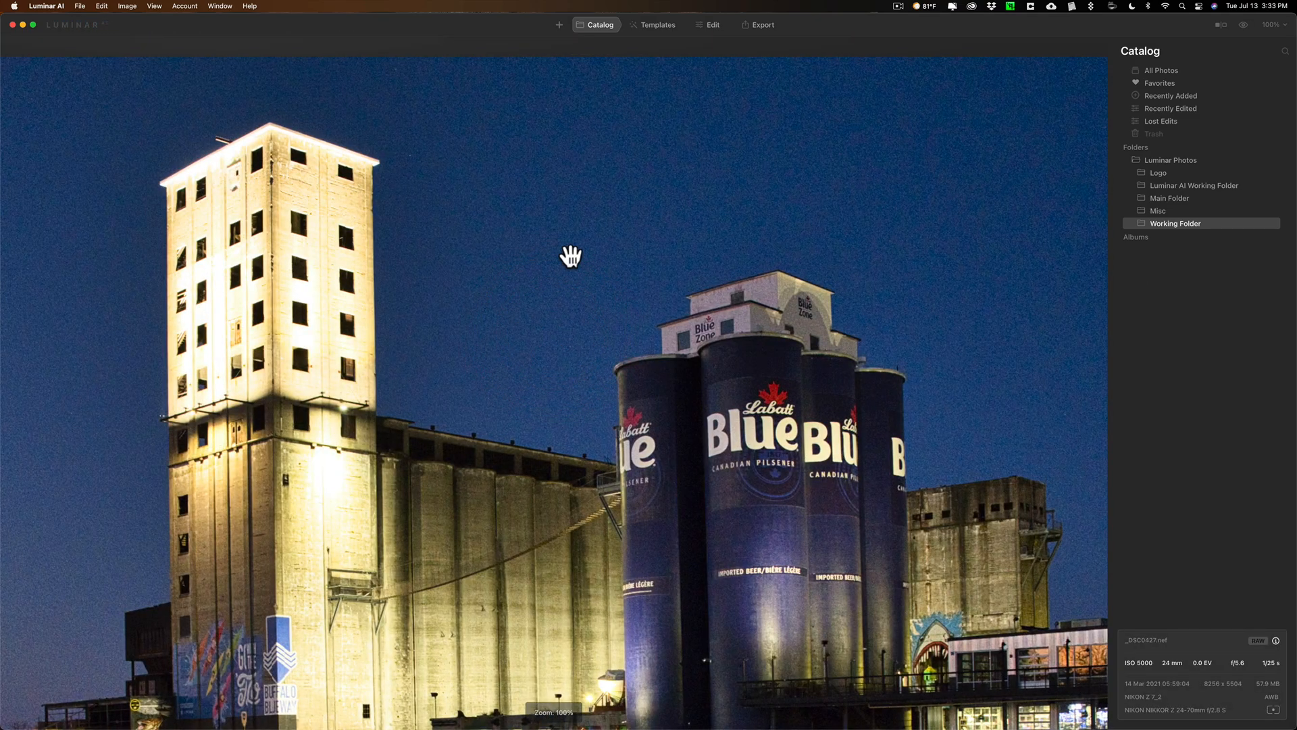
pyautogui.press('Left')
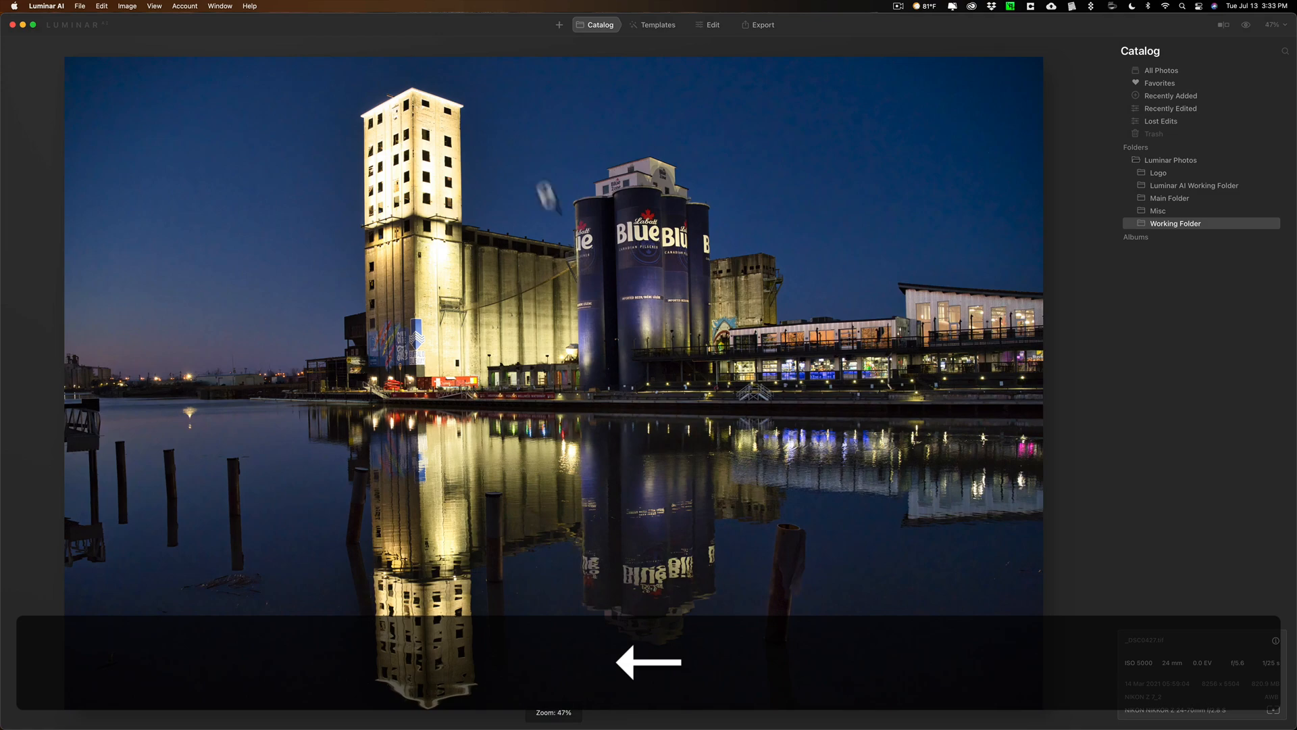
pyautogui.click(521, 123)
pyautogui.click(542, 154)
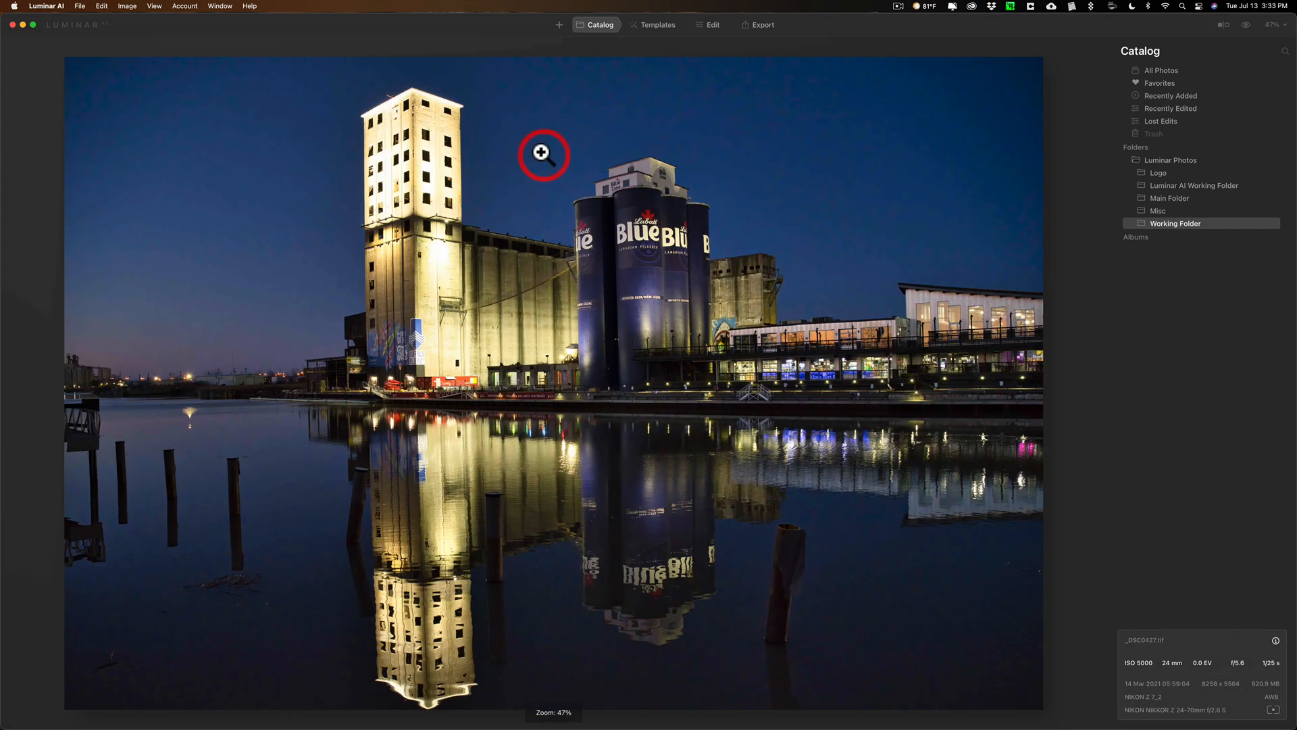